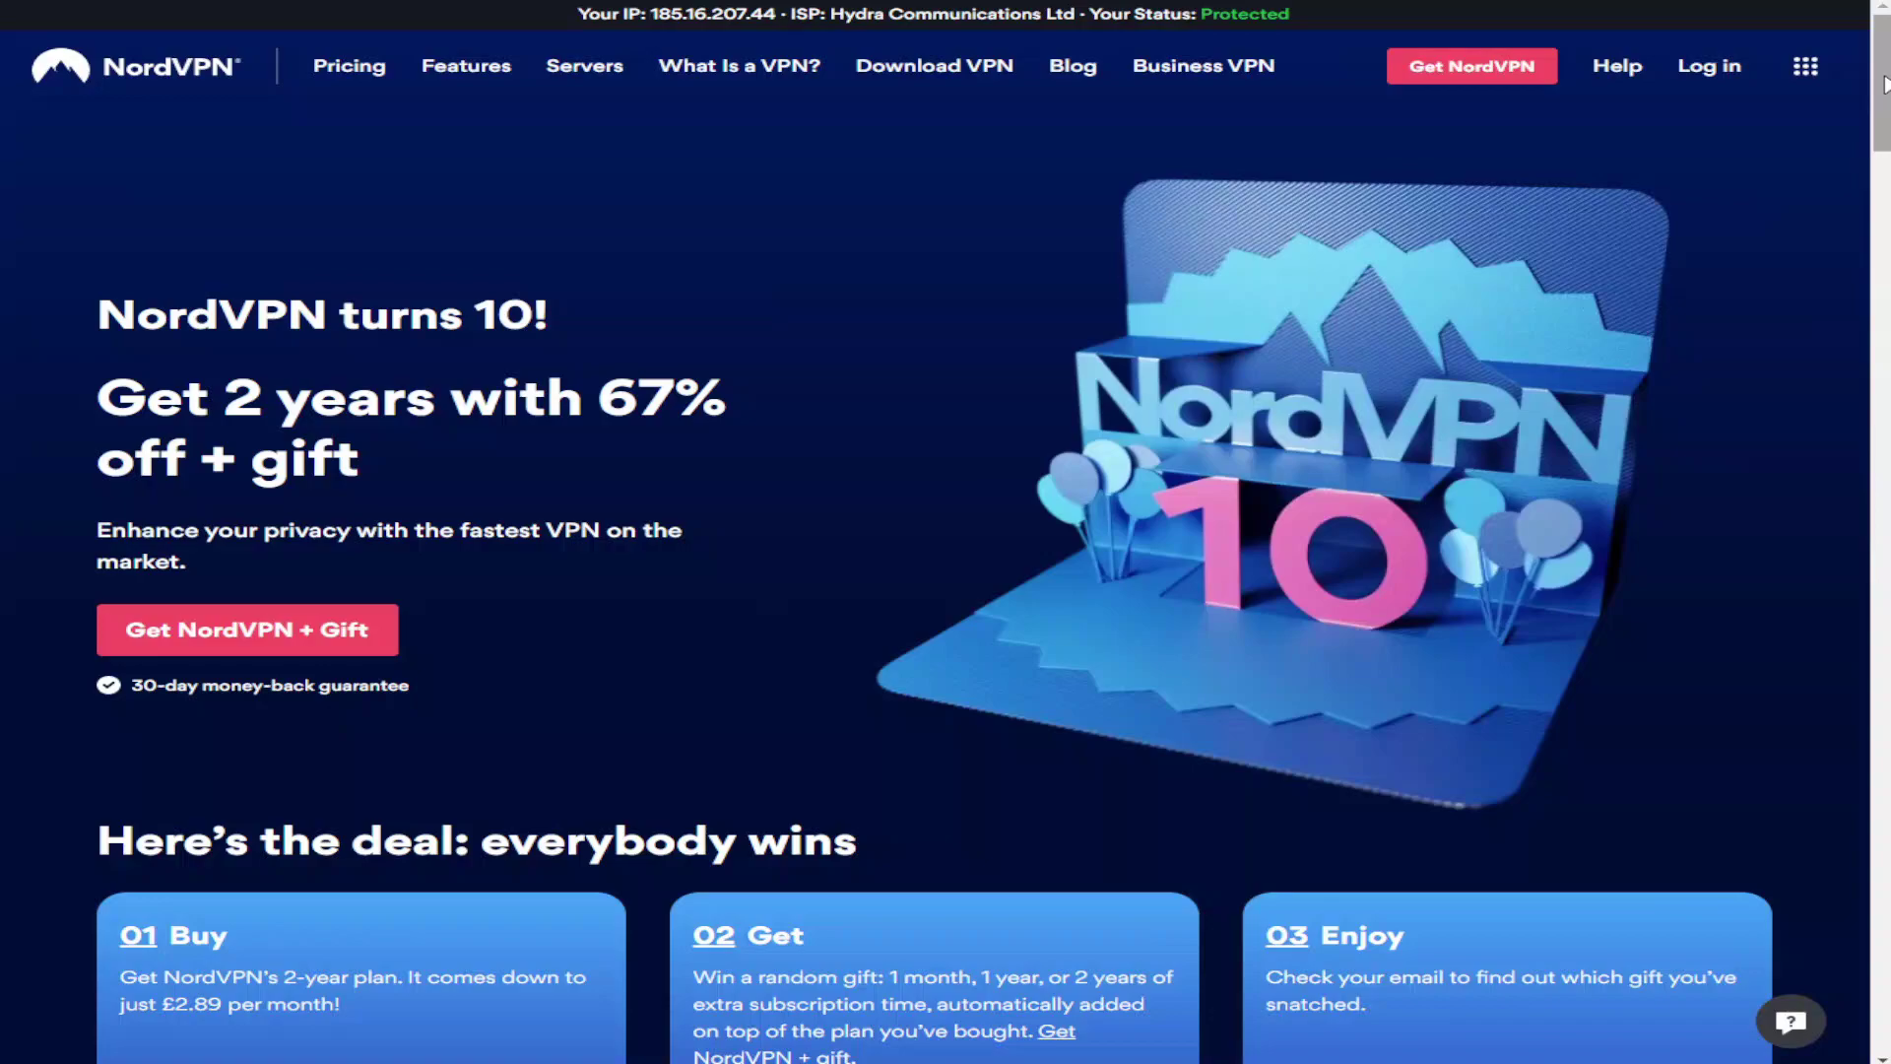
Step: Scroll down the NordVPN home page toward the Servers link
drag(1881, 78, 1811, 456)
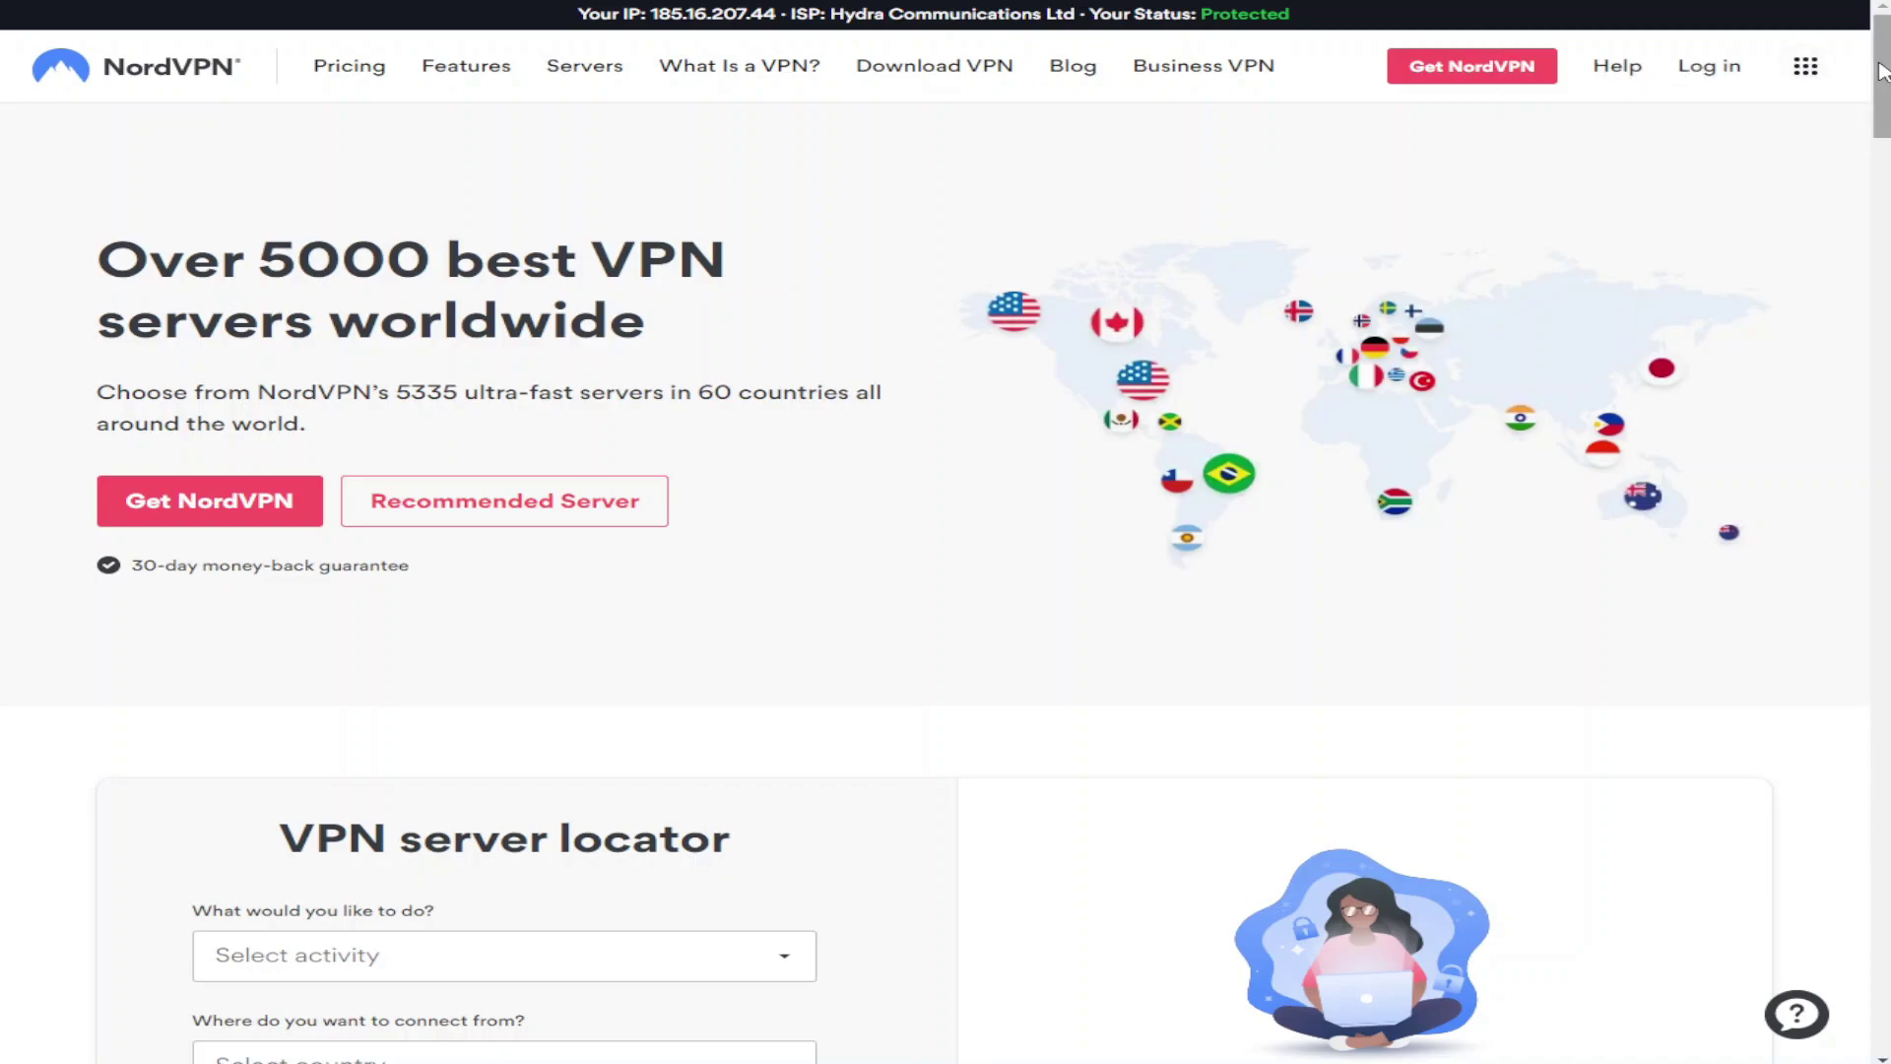
Step: Expand the Americas, Europe, Asia Pacific, and Africa, Middle East and India server regions
drag(1881, 75, 1856, 226)
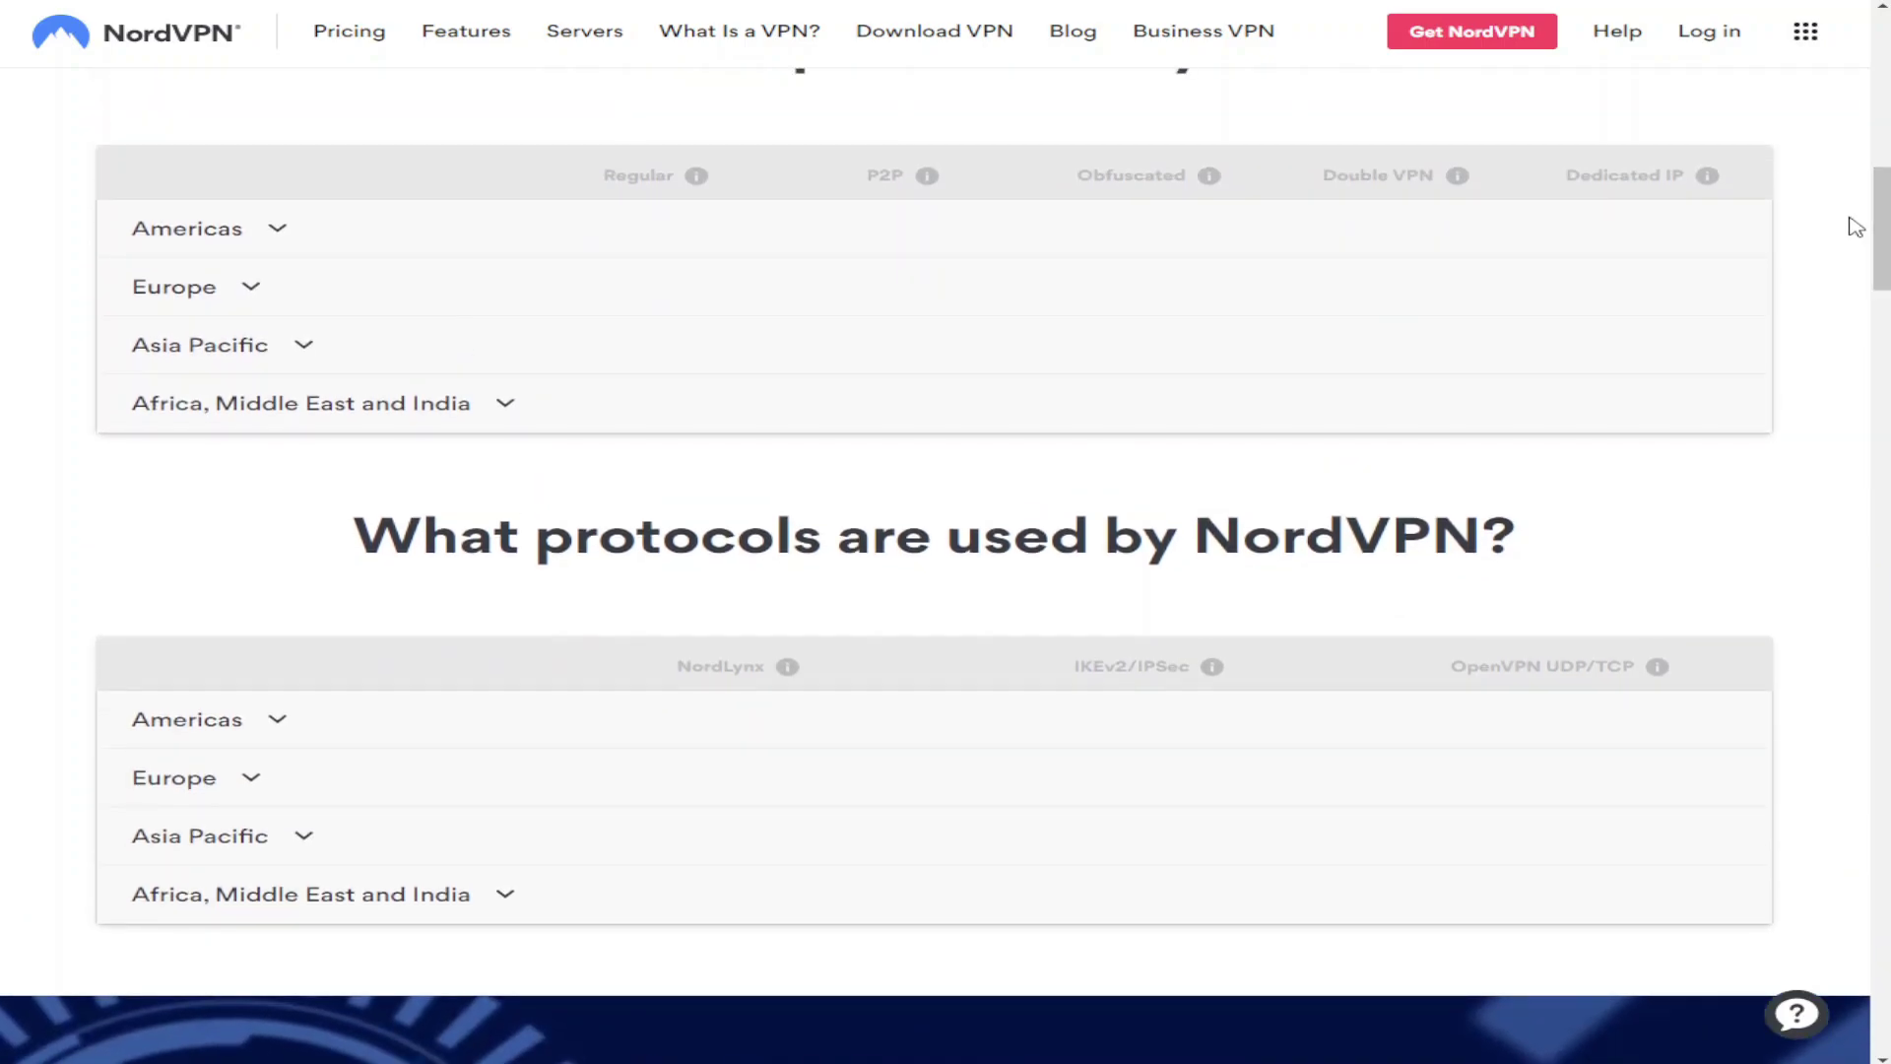
click(279, 230)
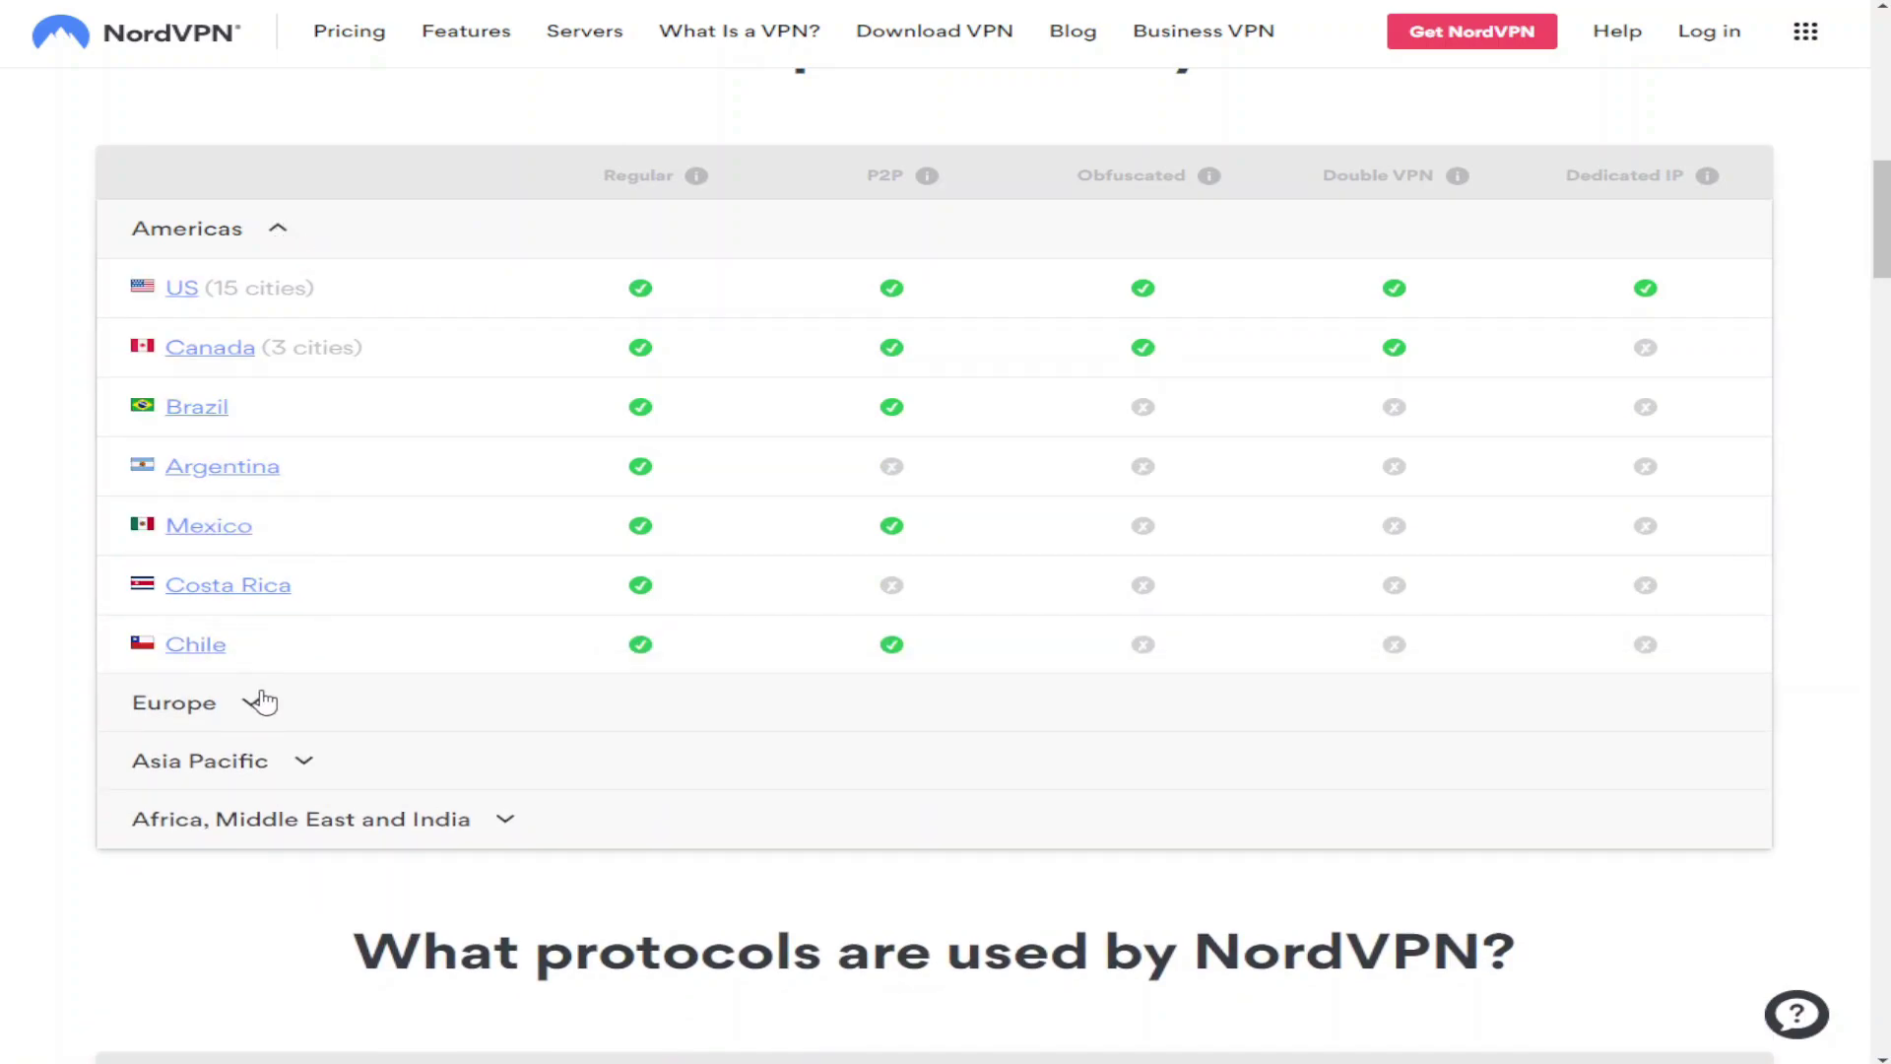
click(256, 702)
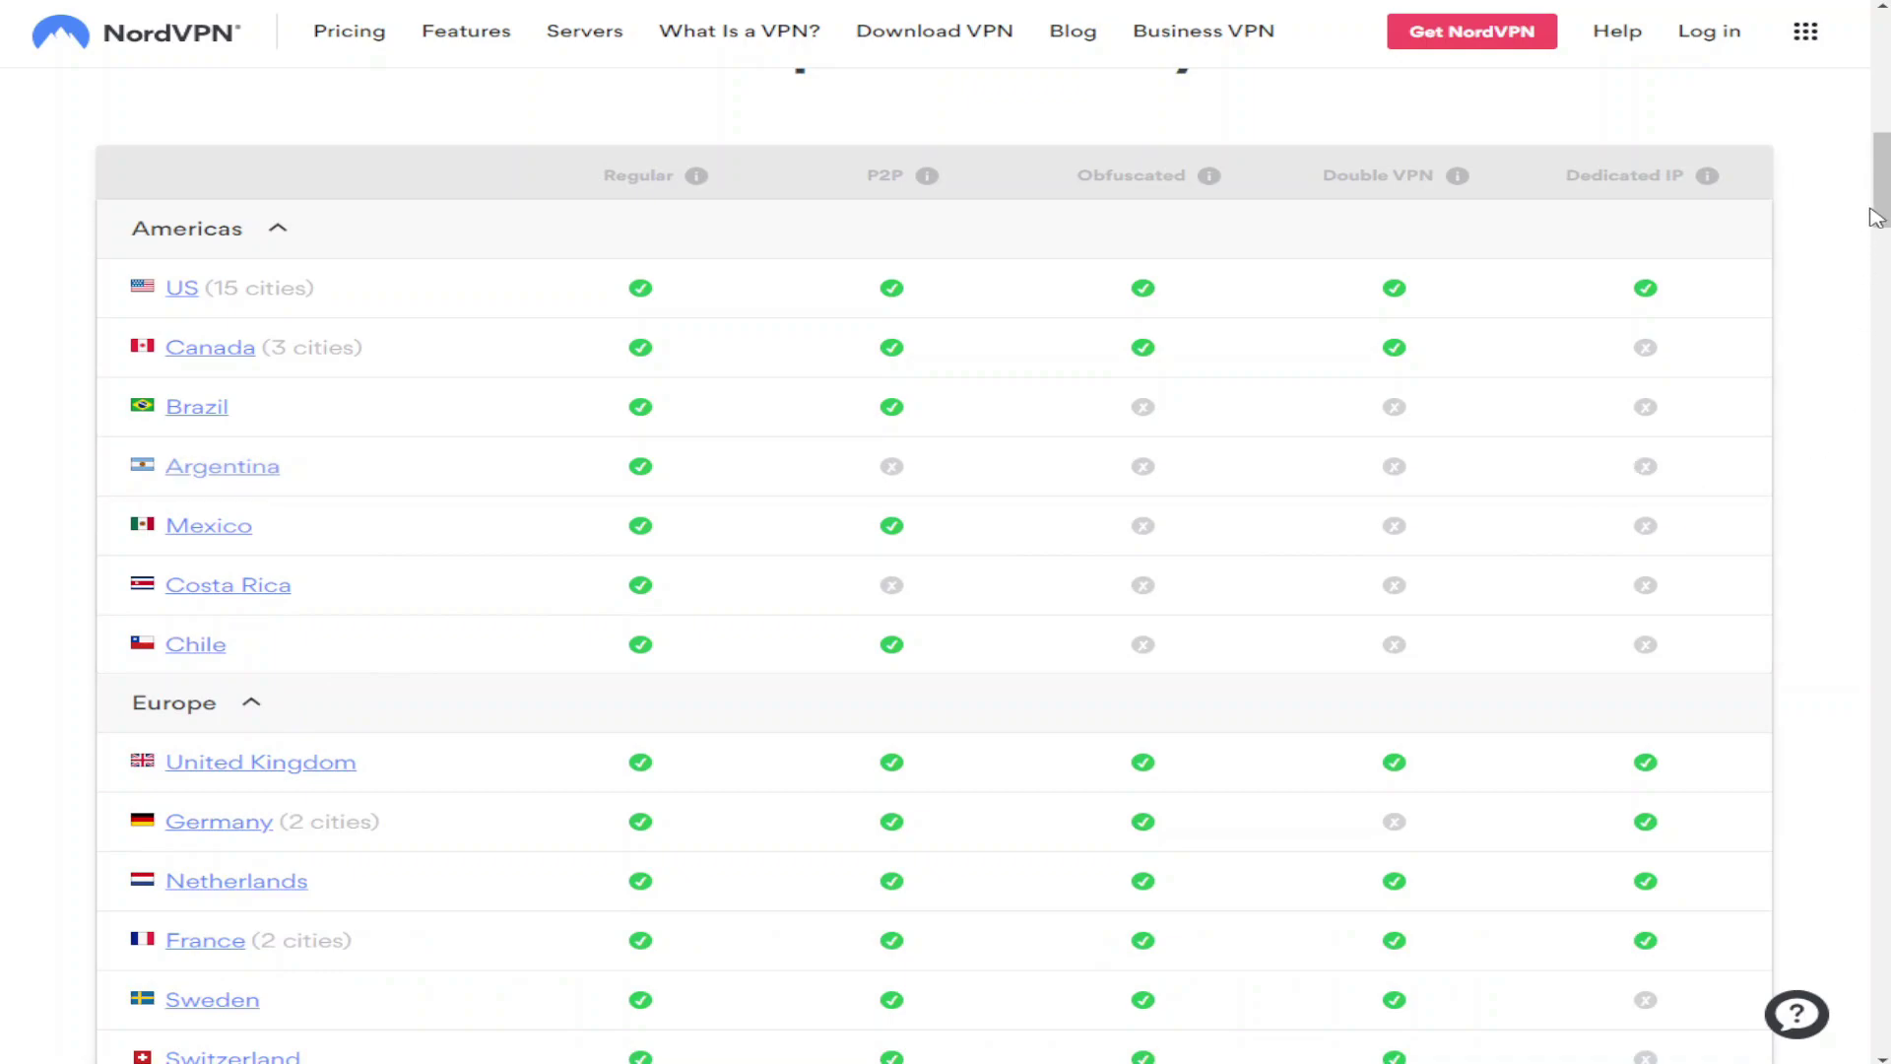
drag(1876, 217, 1845, 410)
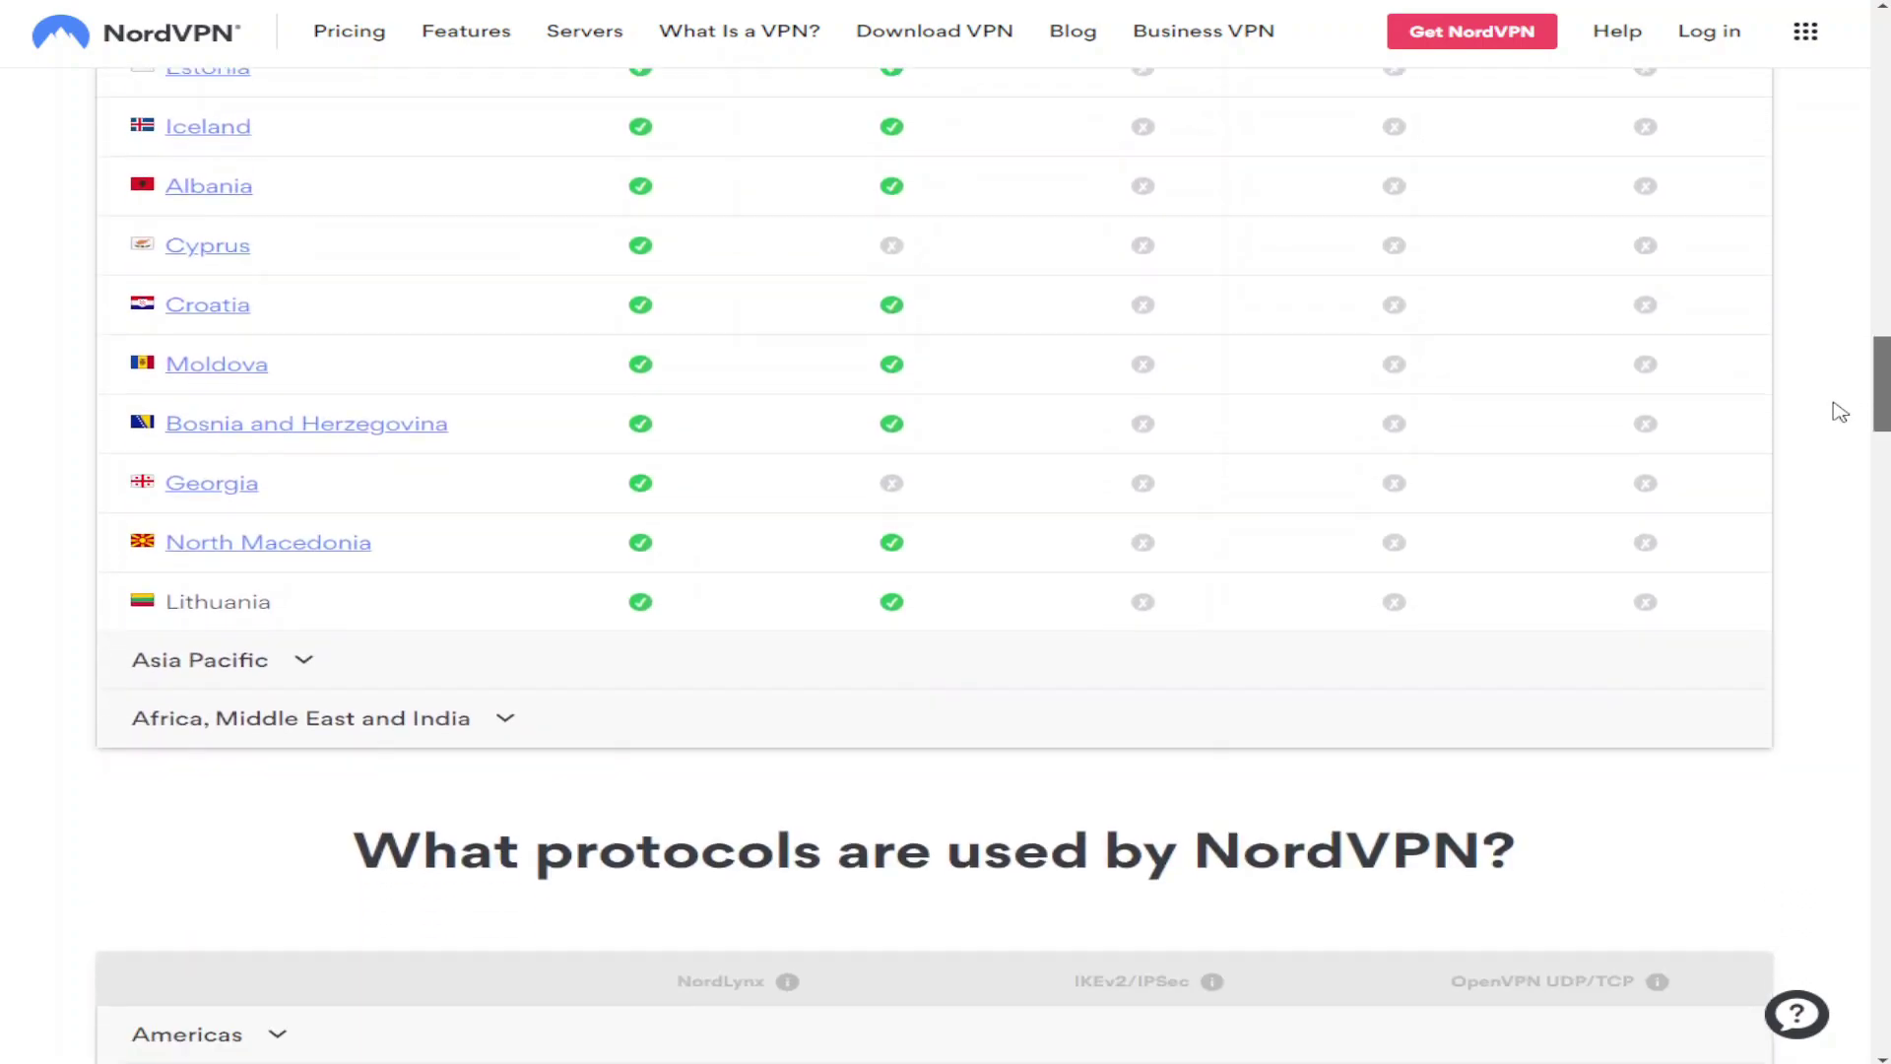
click(344, 683)
drag(1881, 412, 1881, 488)
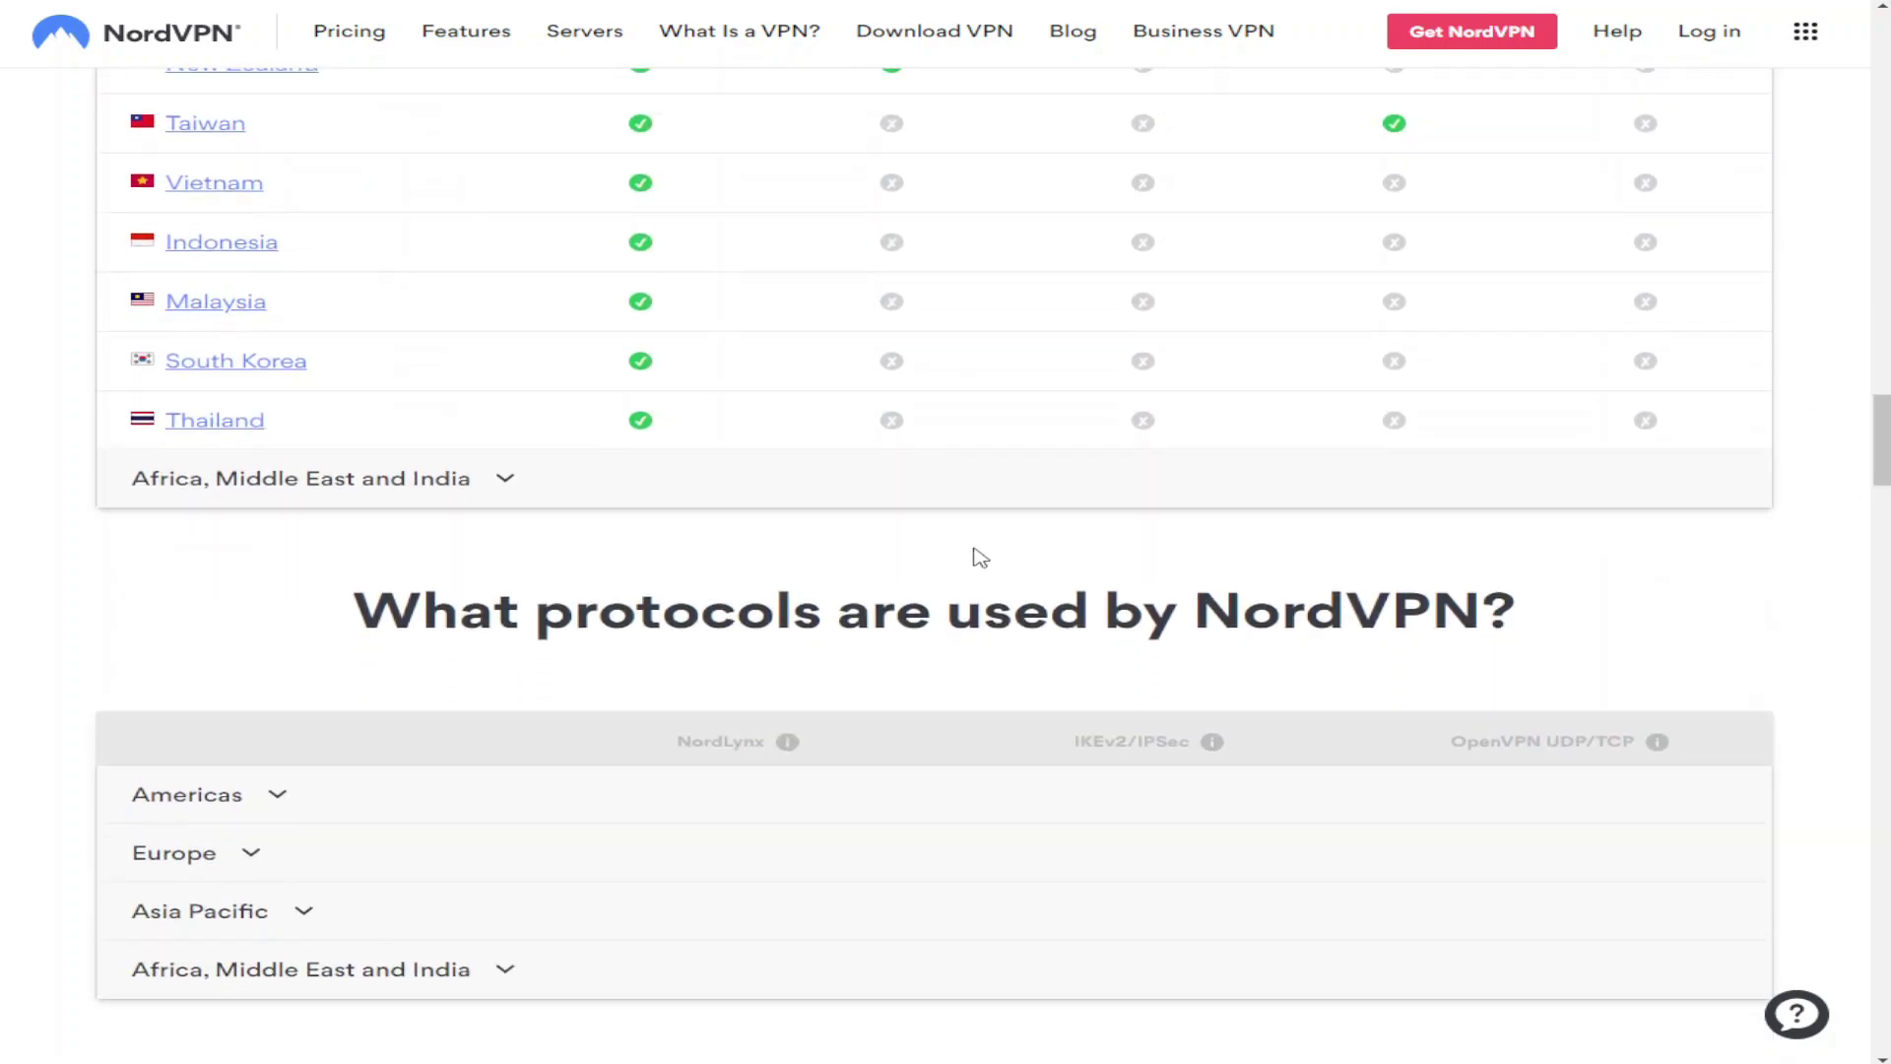
click(436, 493)
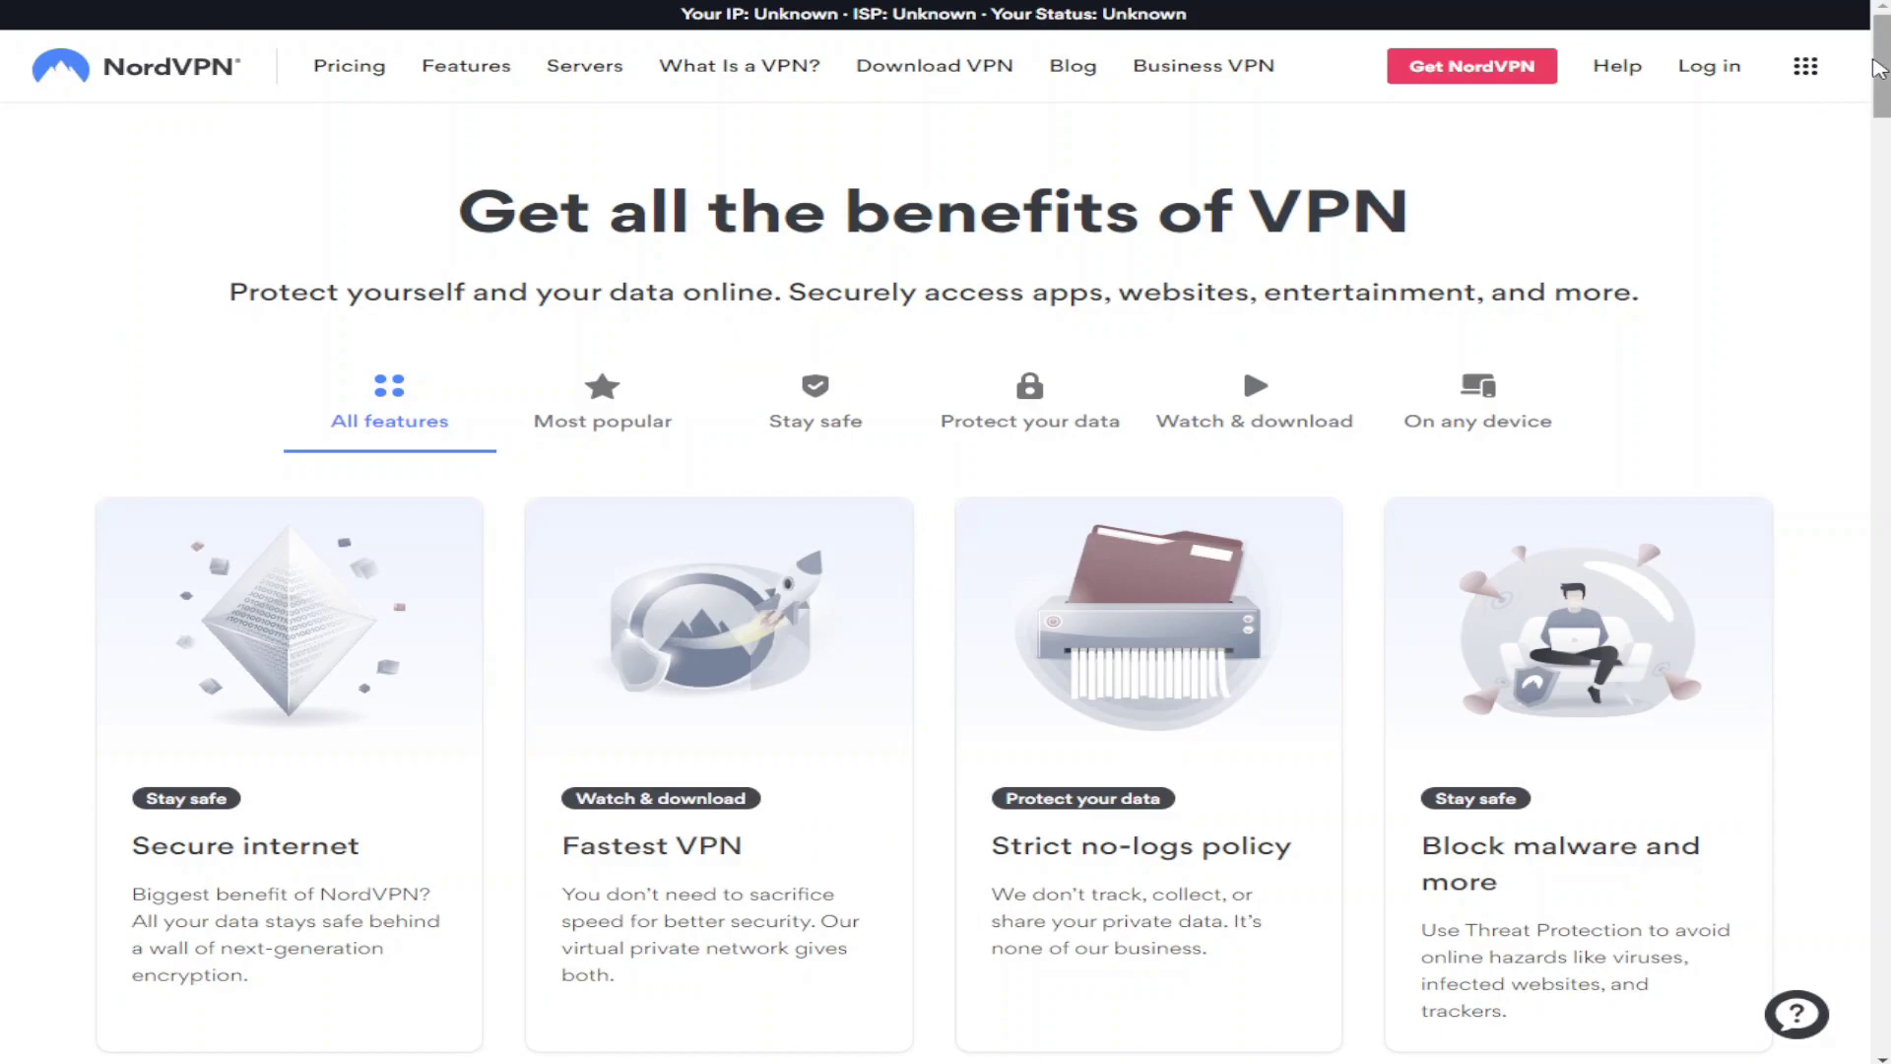
Step: Scroll the Features page down to pricing and choose the 2-year plan
scroll(1871, 77, down, 2)
drag(1876, 74, 1822, 357)
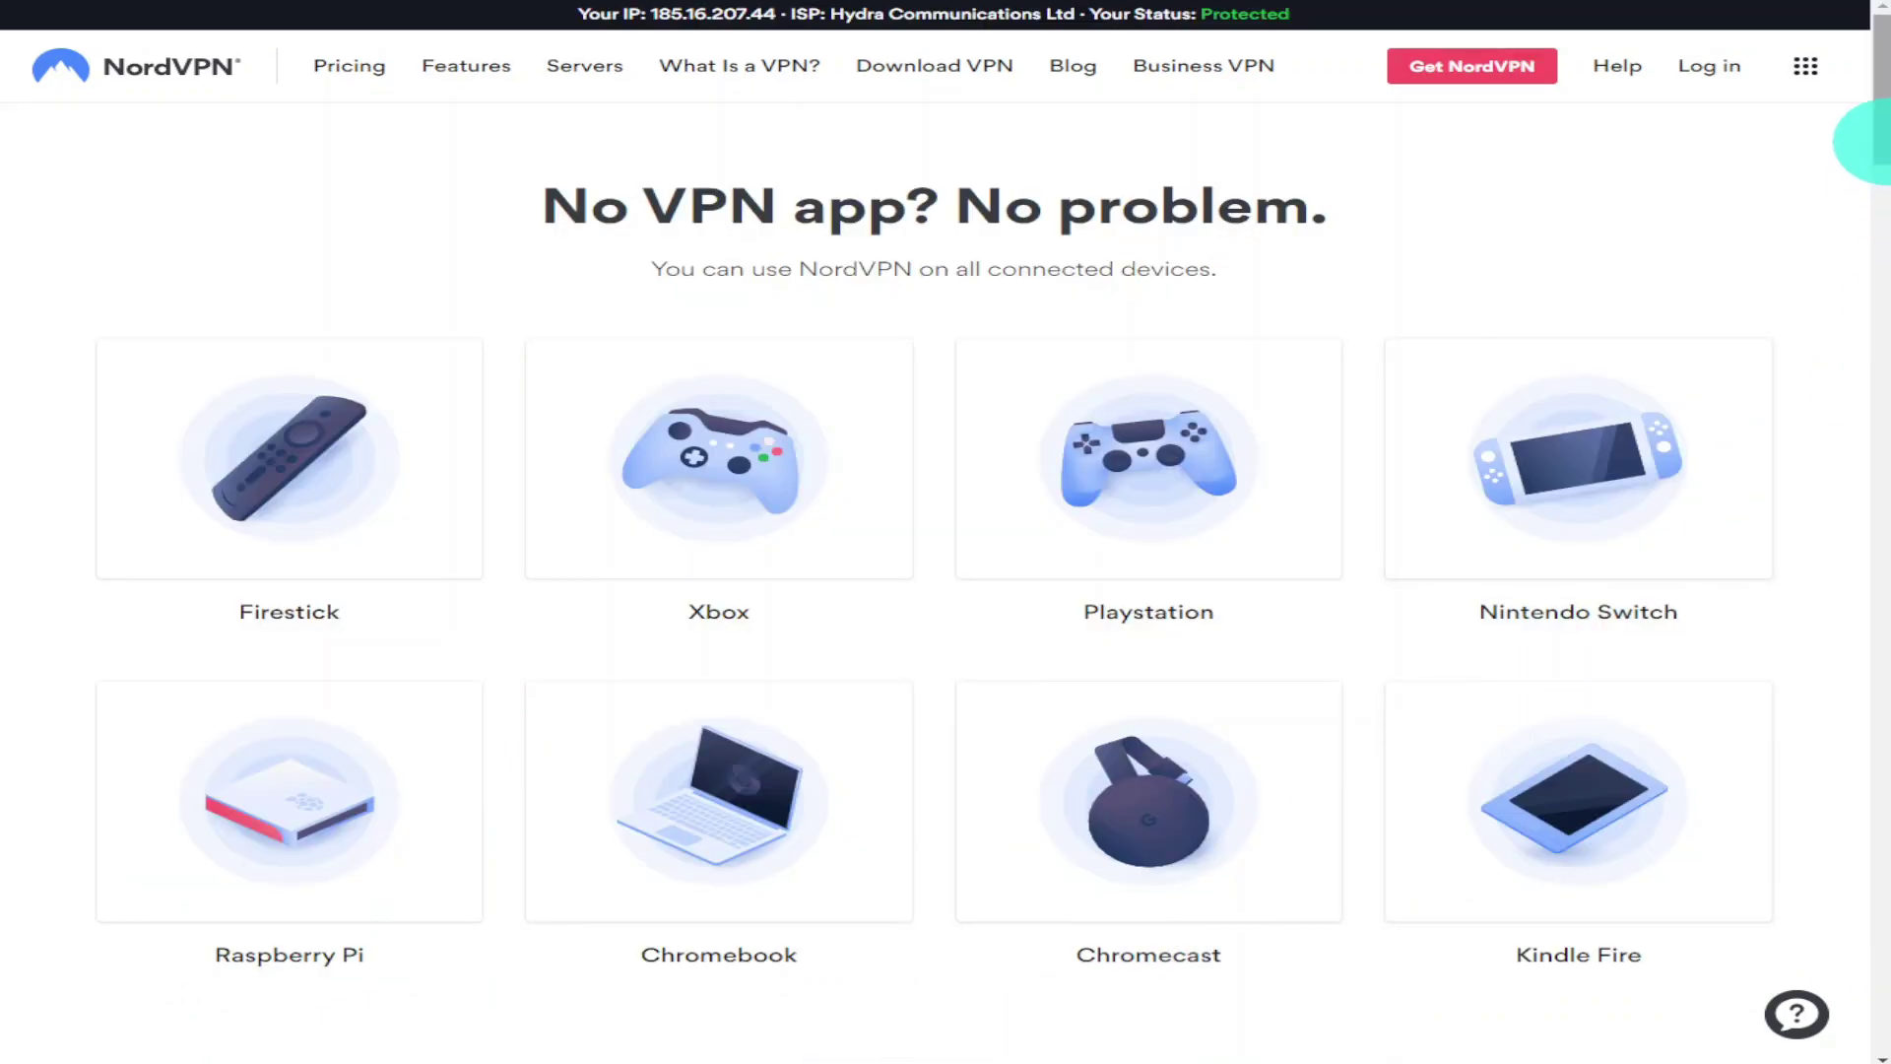
drag(1883, 141, 1884, 217)
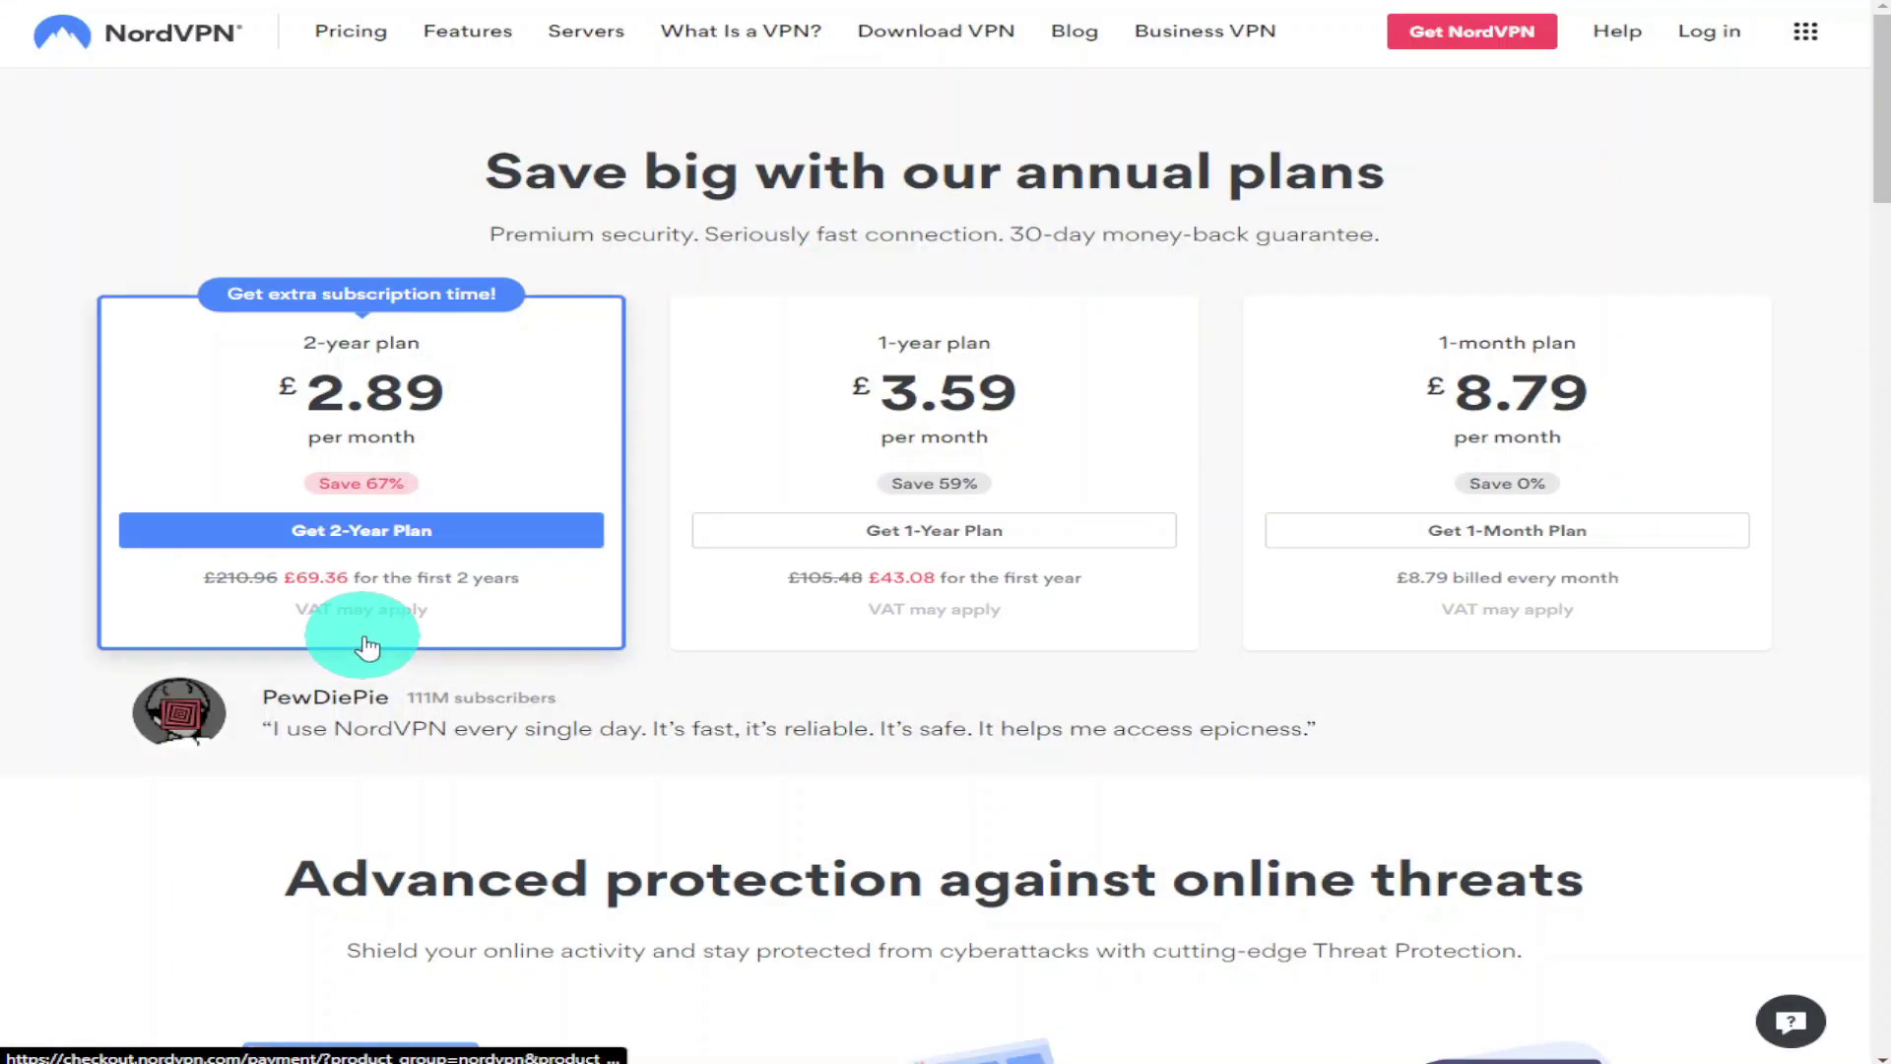
click(441, 541)
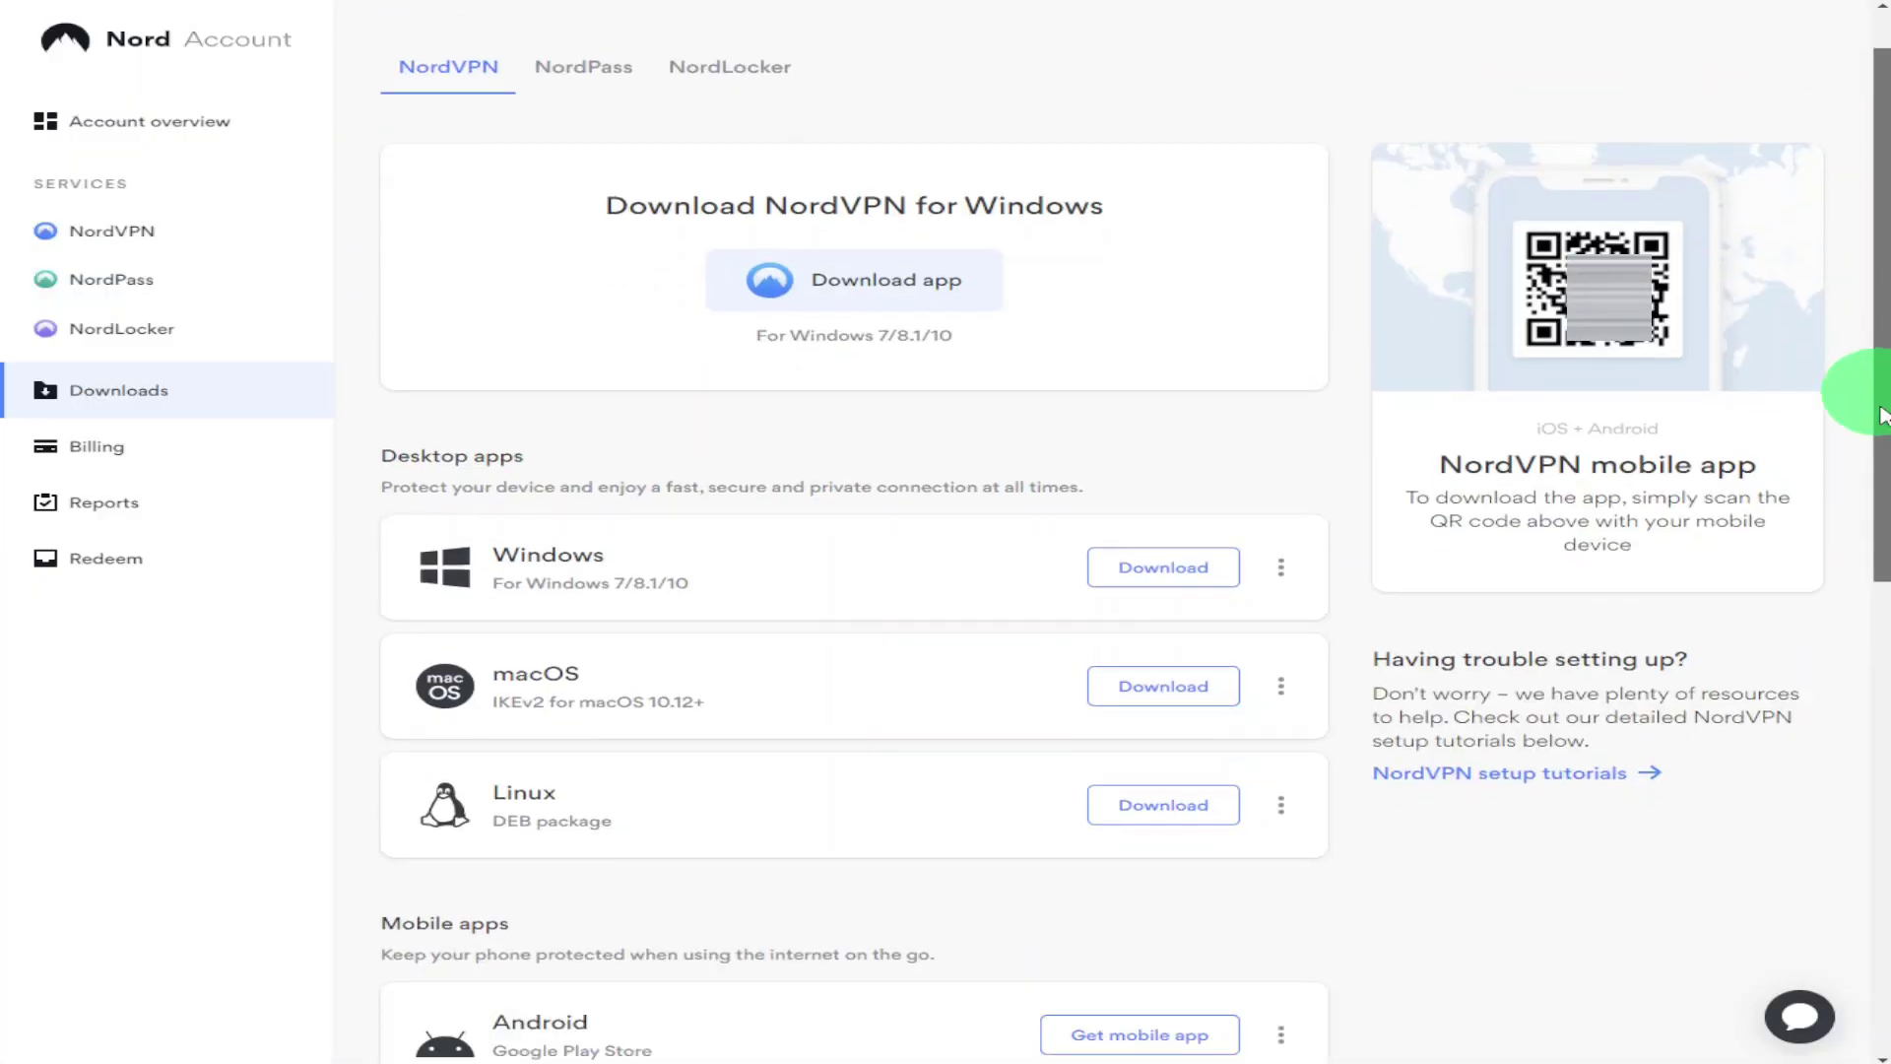
Step: Scroll to Browser extensions and add the extension for Google Chrome
drag(1879, 414, 1884, 781)
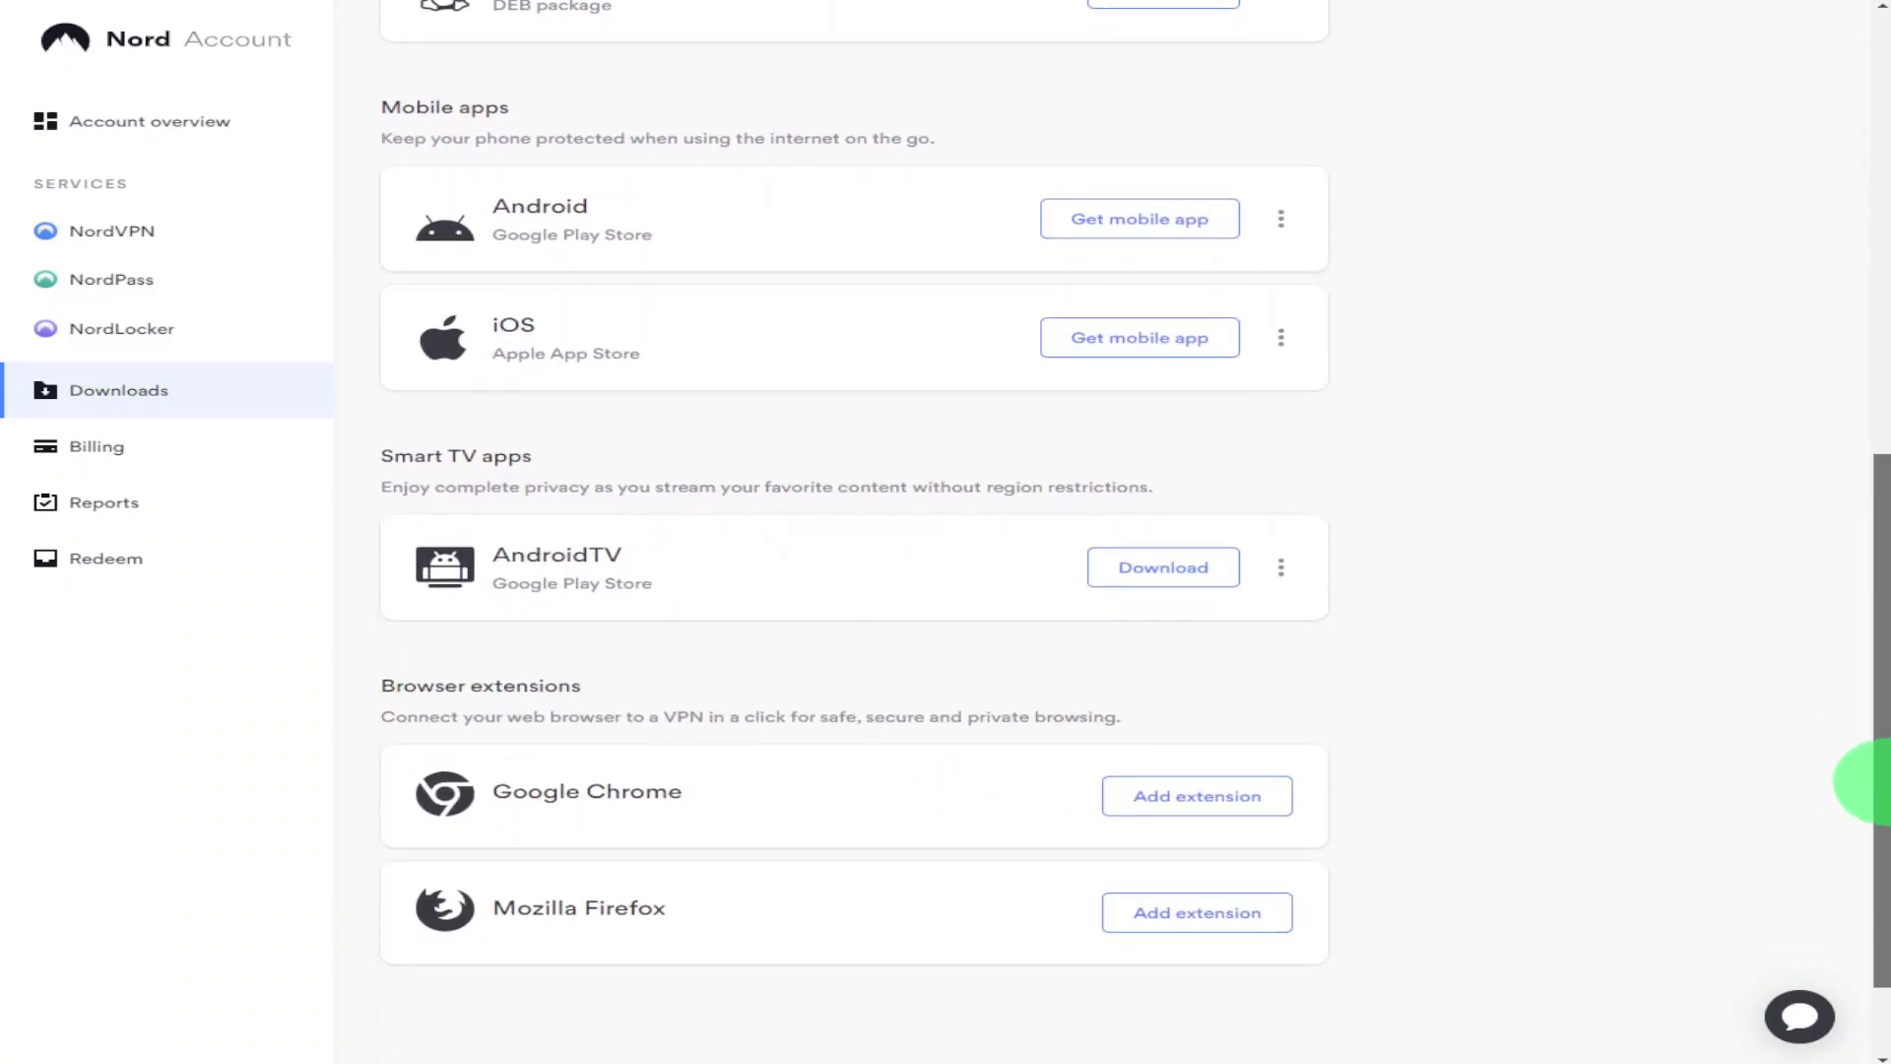
click(1239, 809)
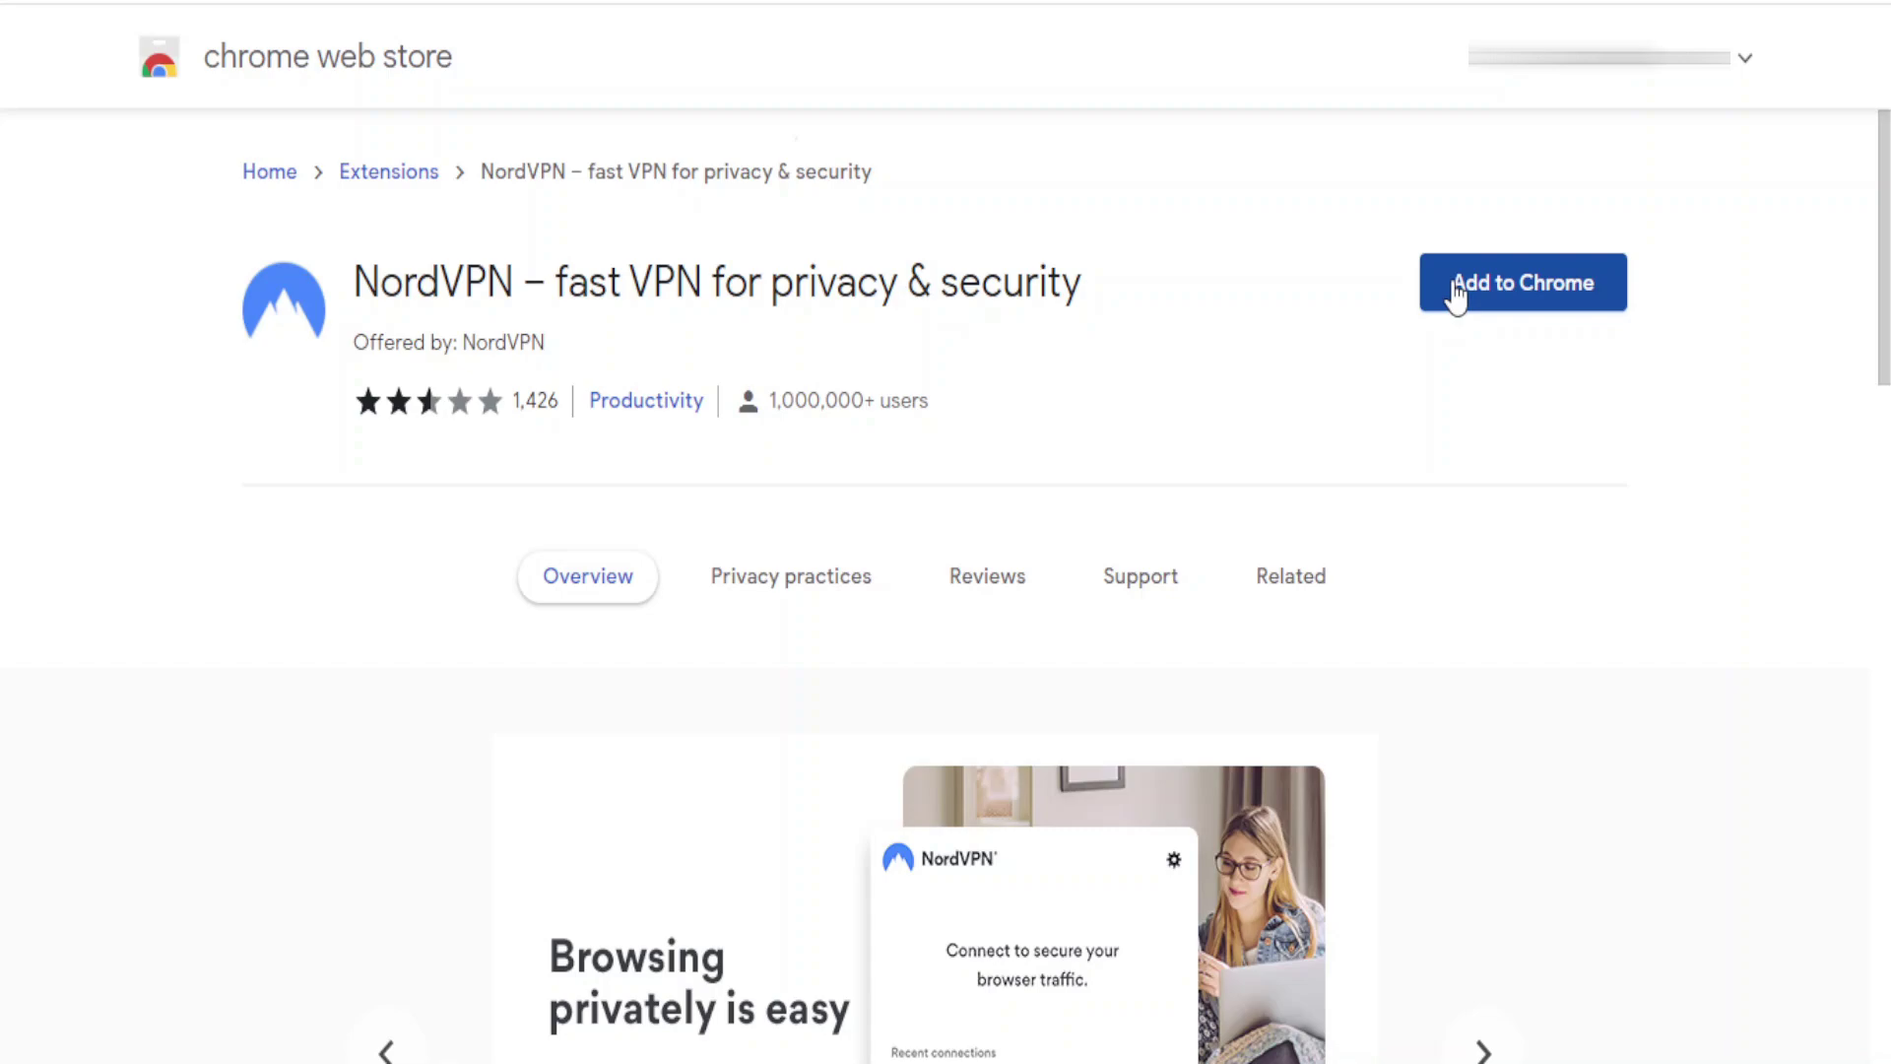
Step: Install the NordVPN extension in Chrome, log in with Nord Account, and browse its country list
click(1453, 285)
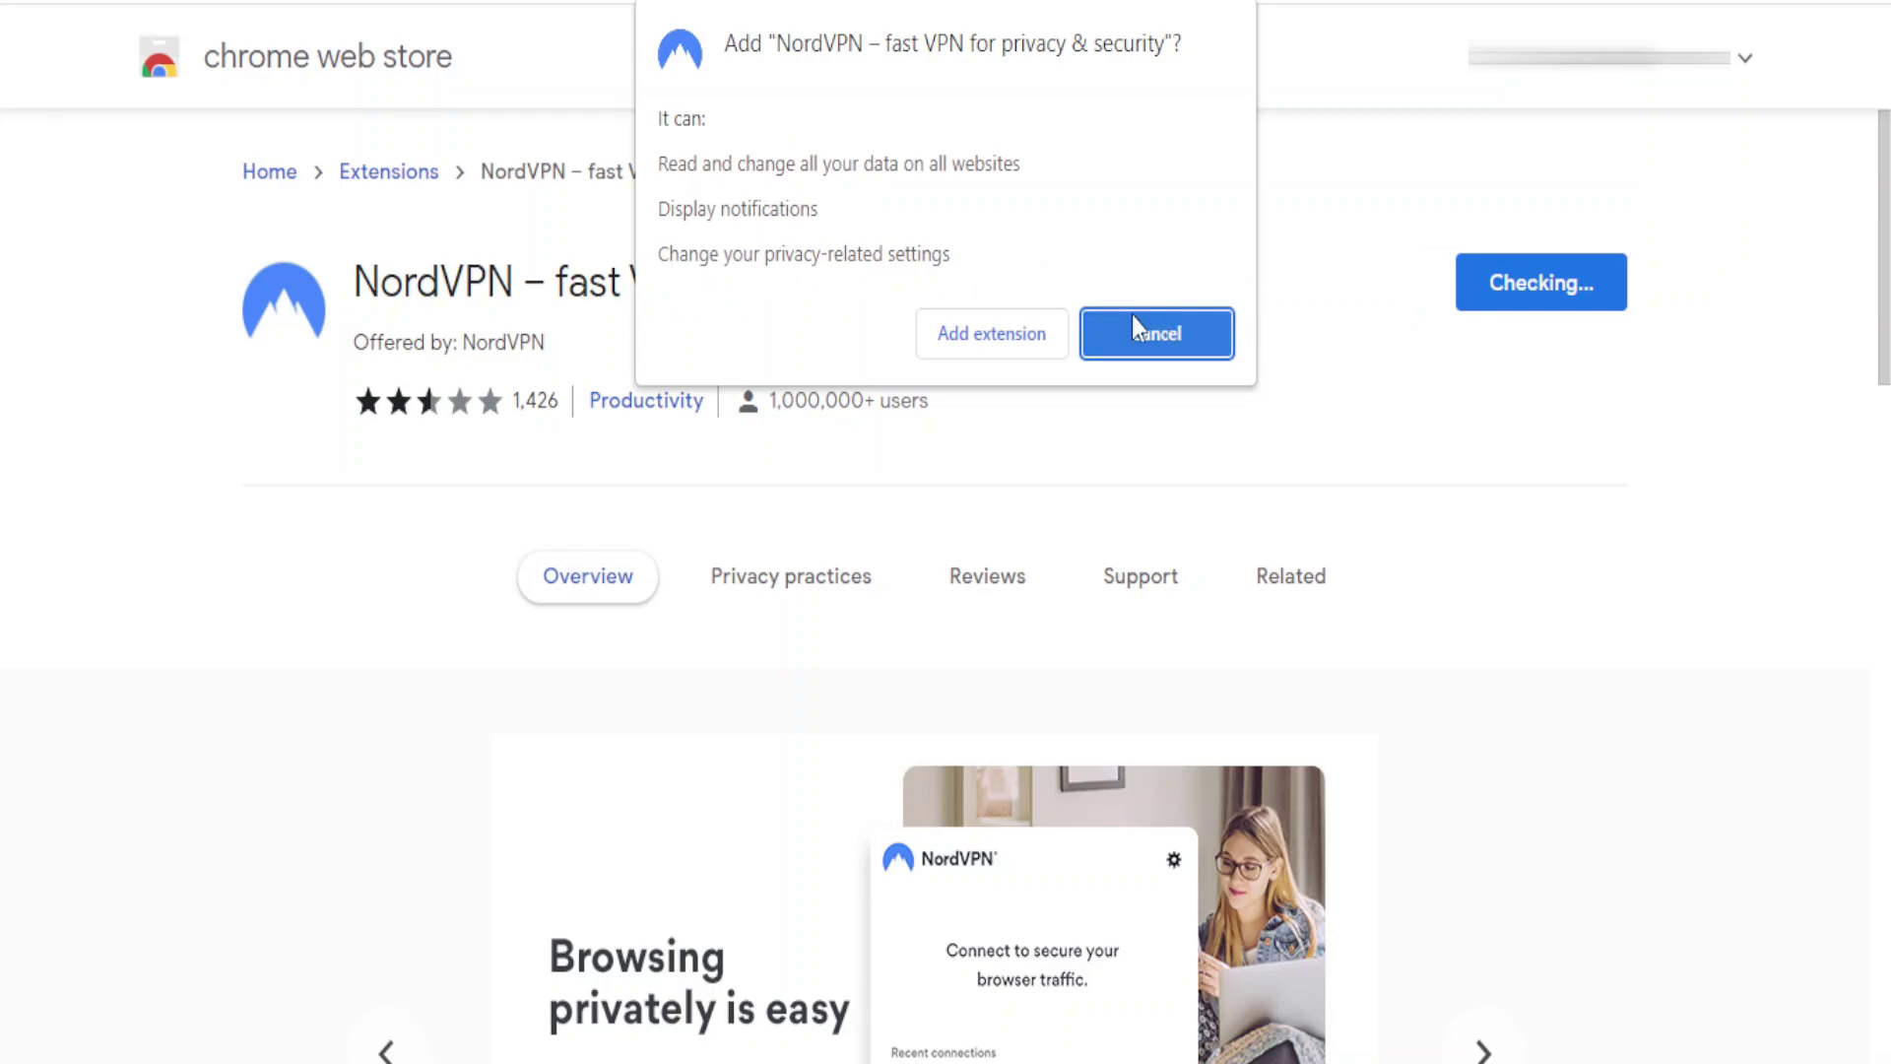
click(1008, 332)
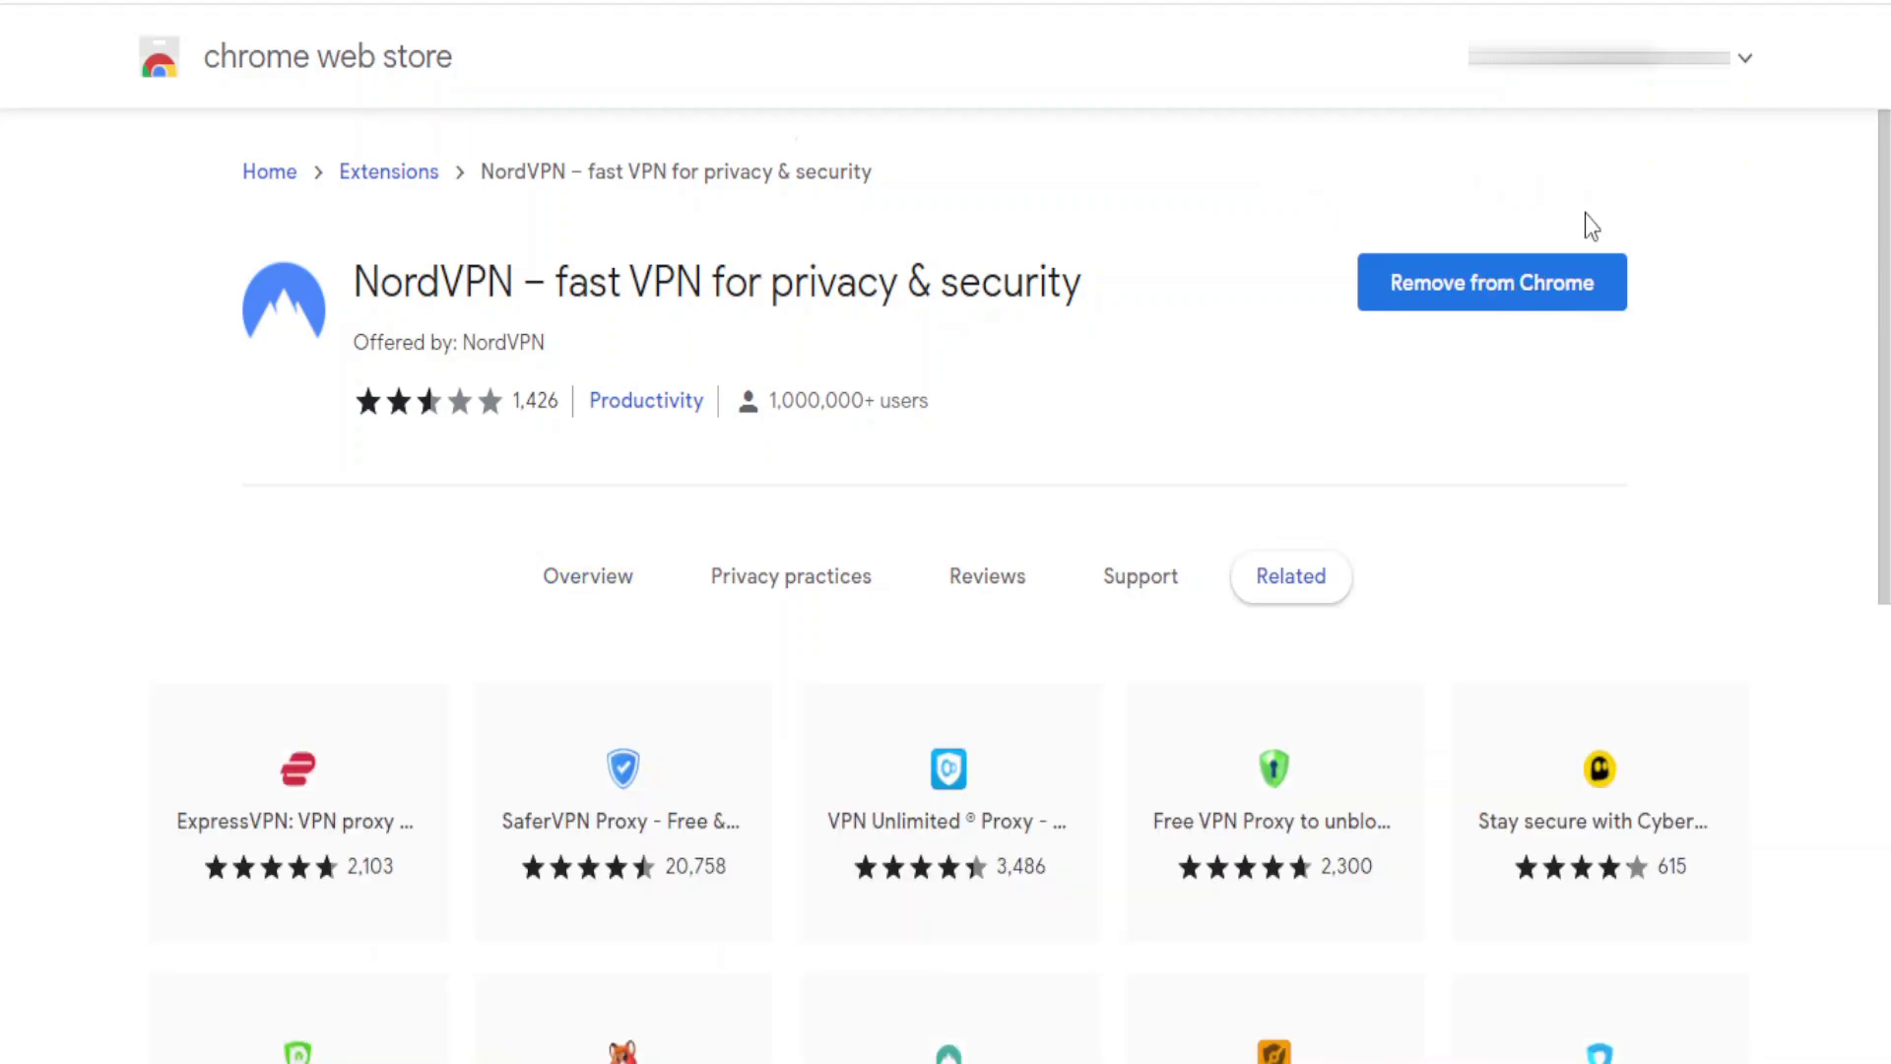
click(1775, 4)
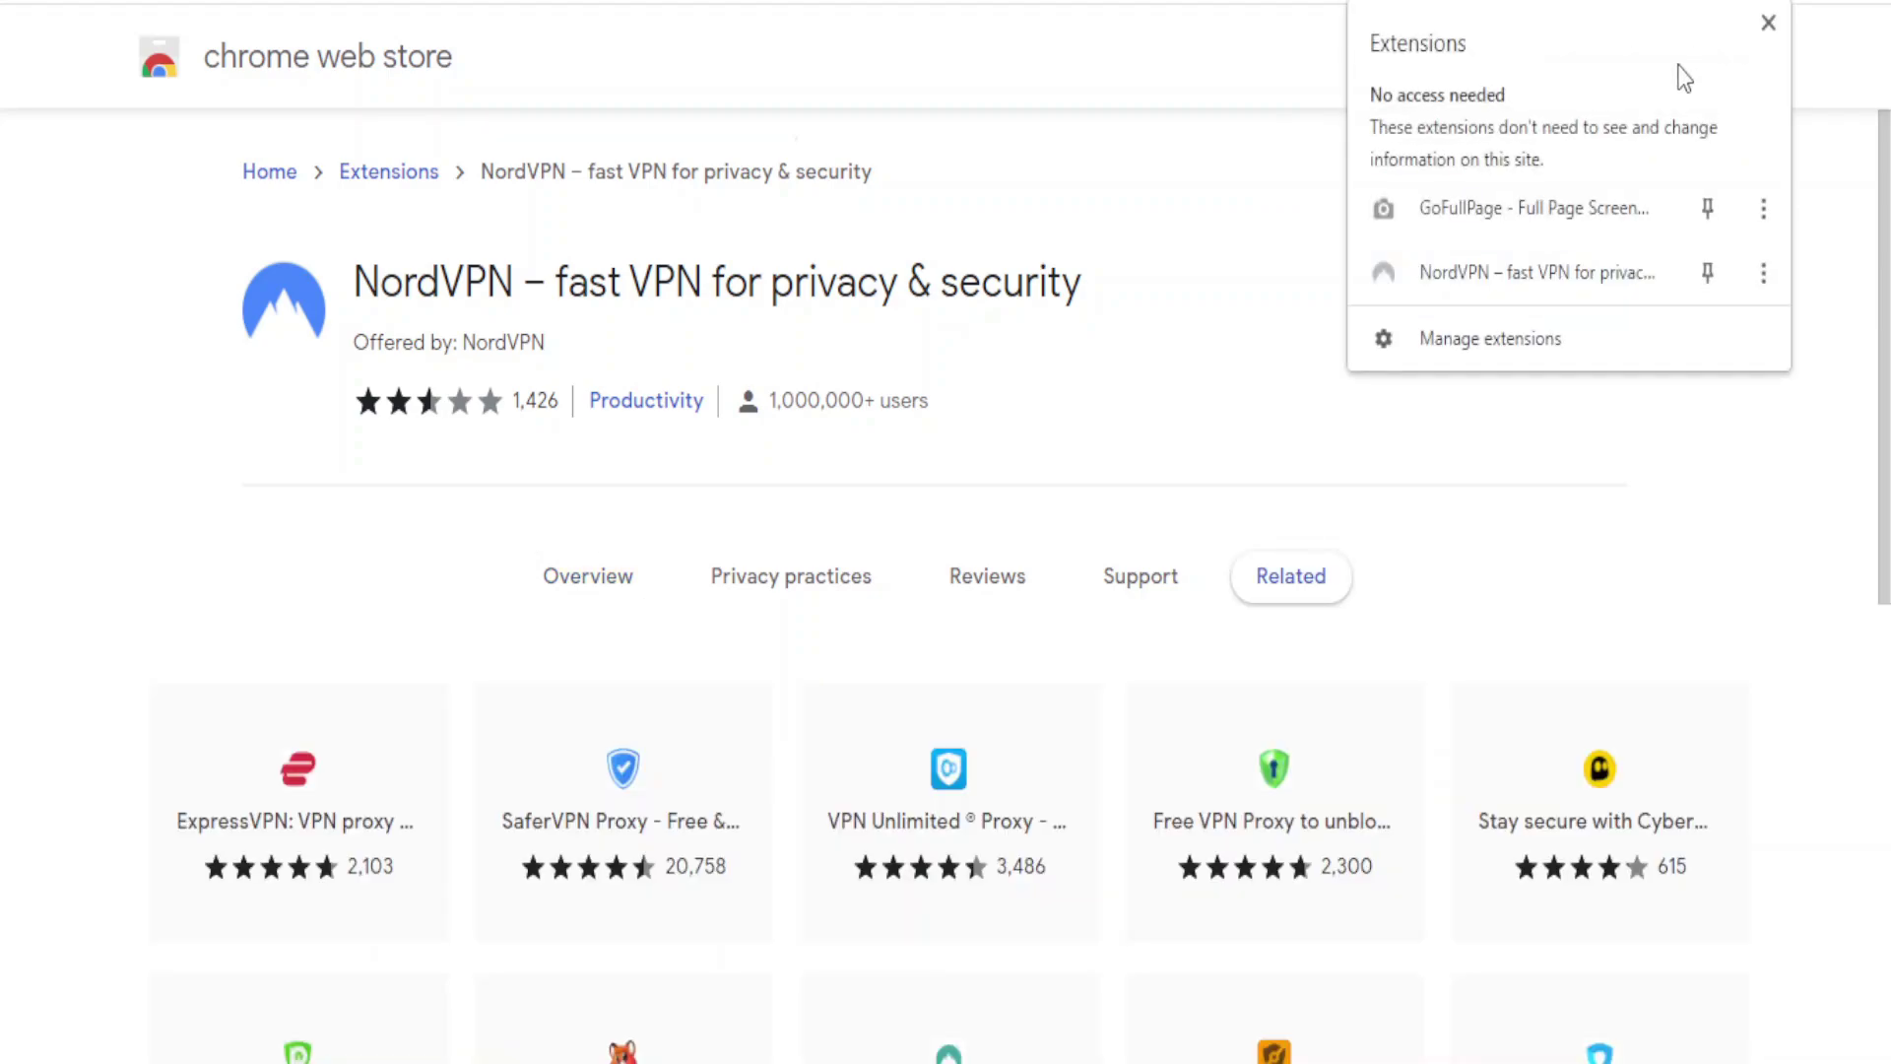
click(1555, 272)
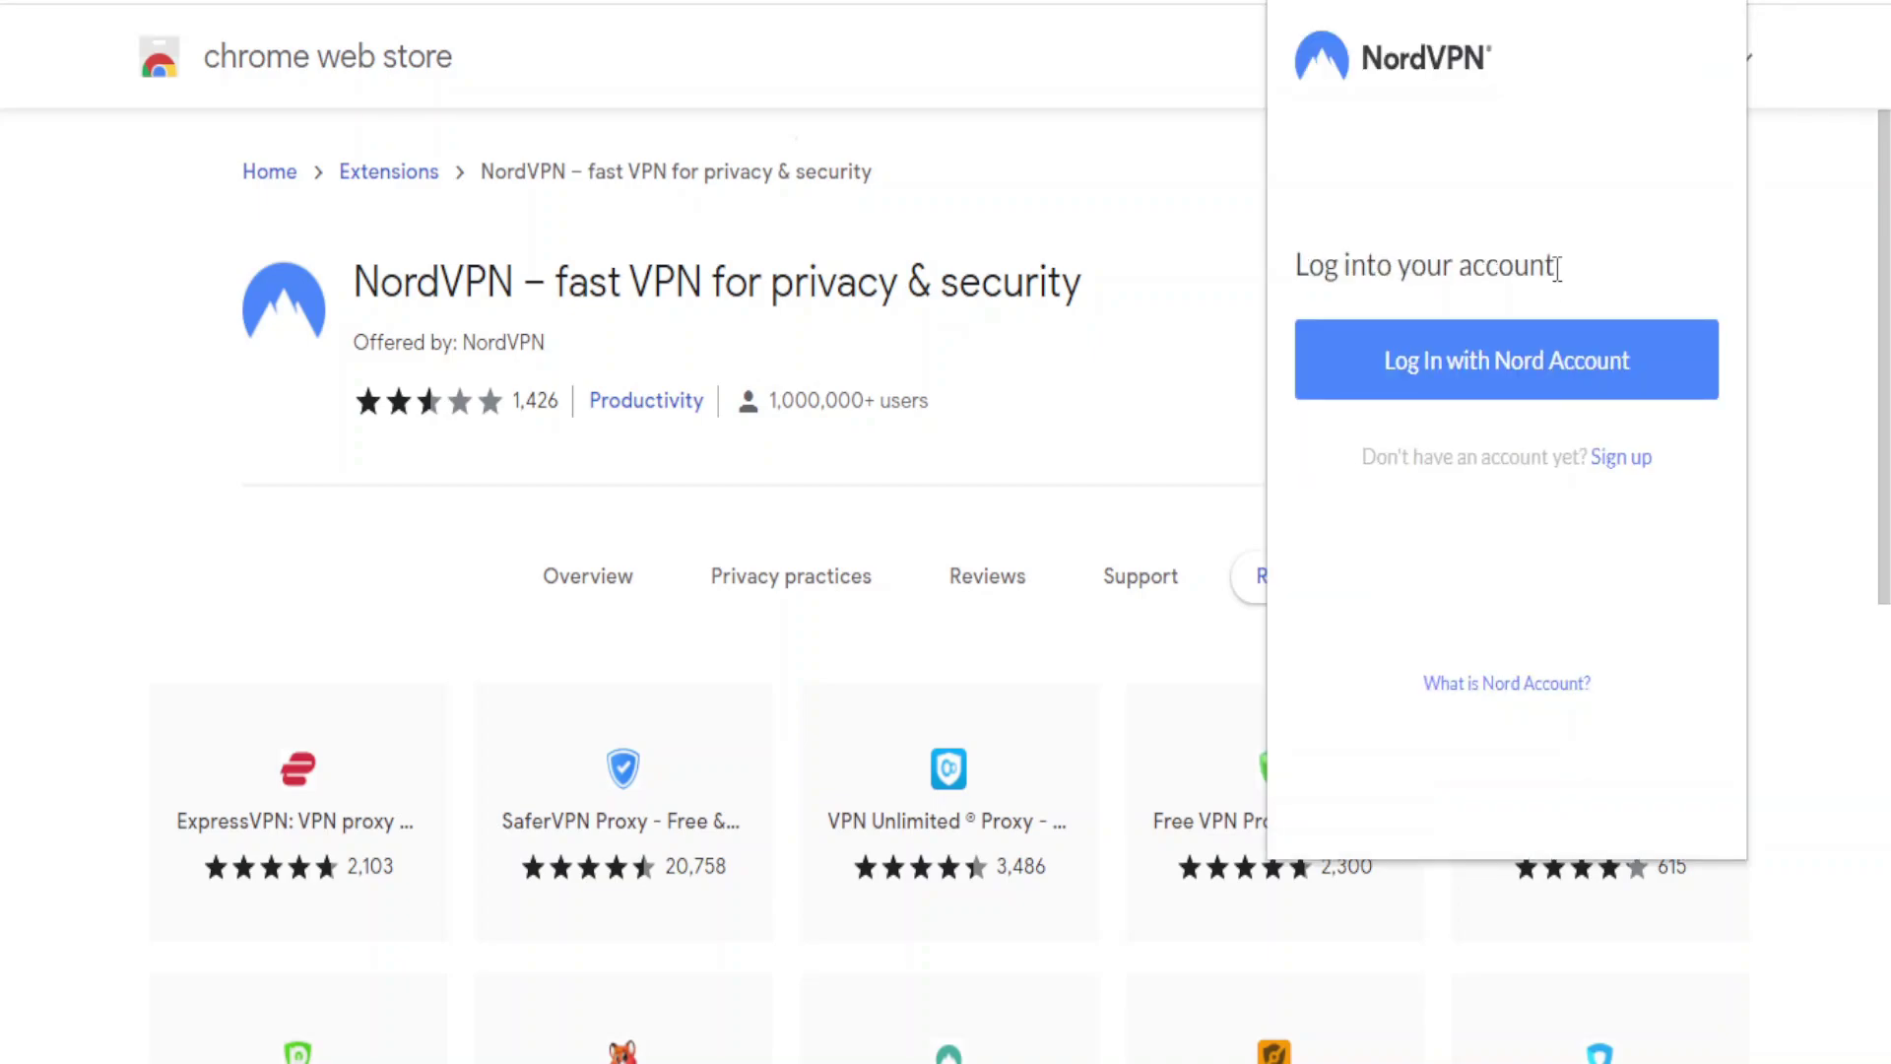
click(1504, 387)
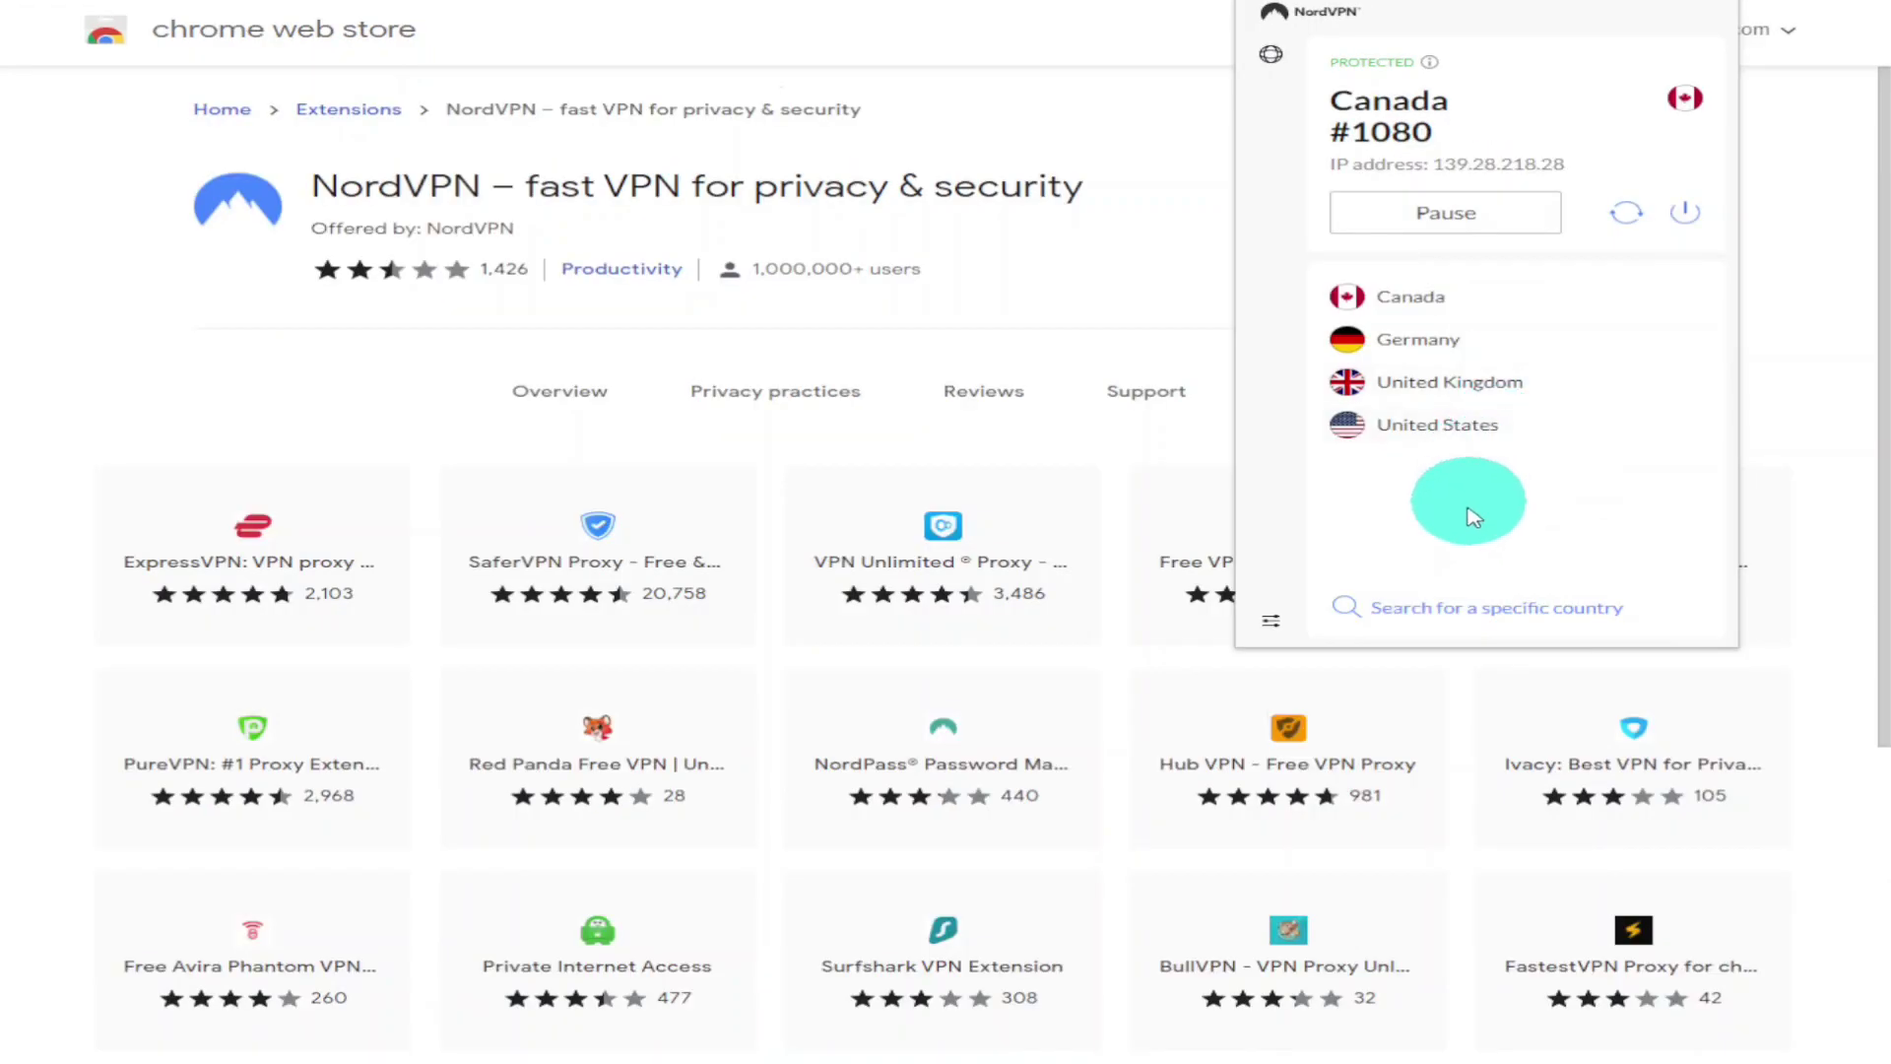
click(1474, 616)
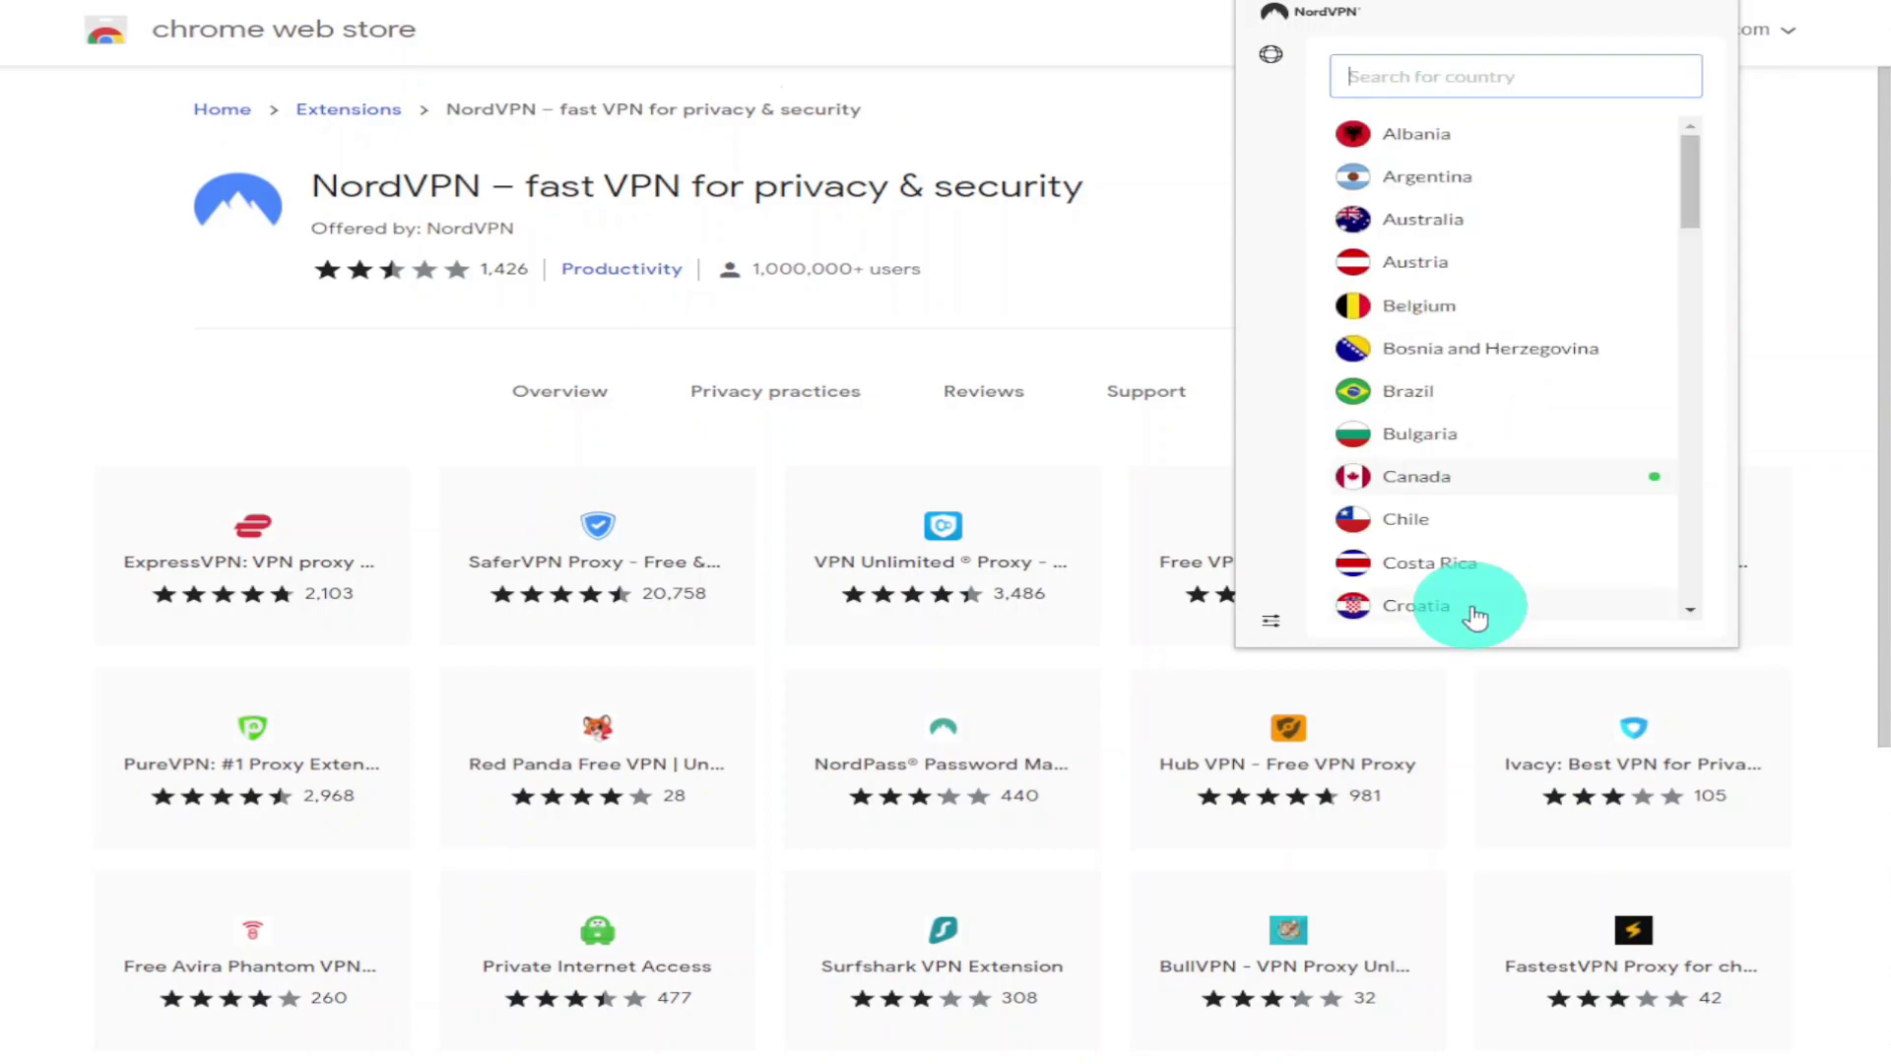
drag(1690, 179, 1693, 232)
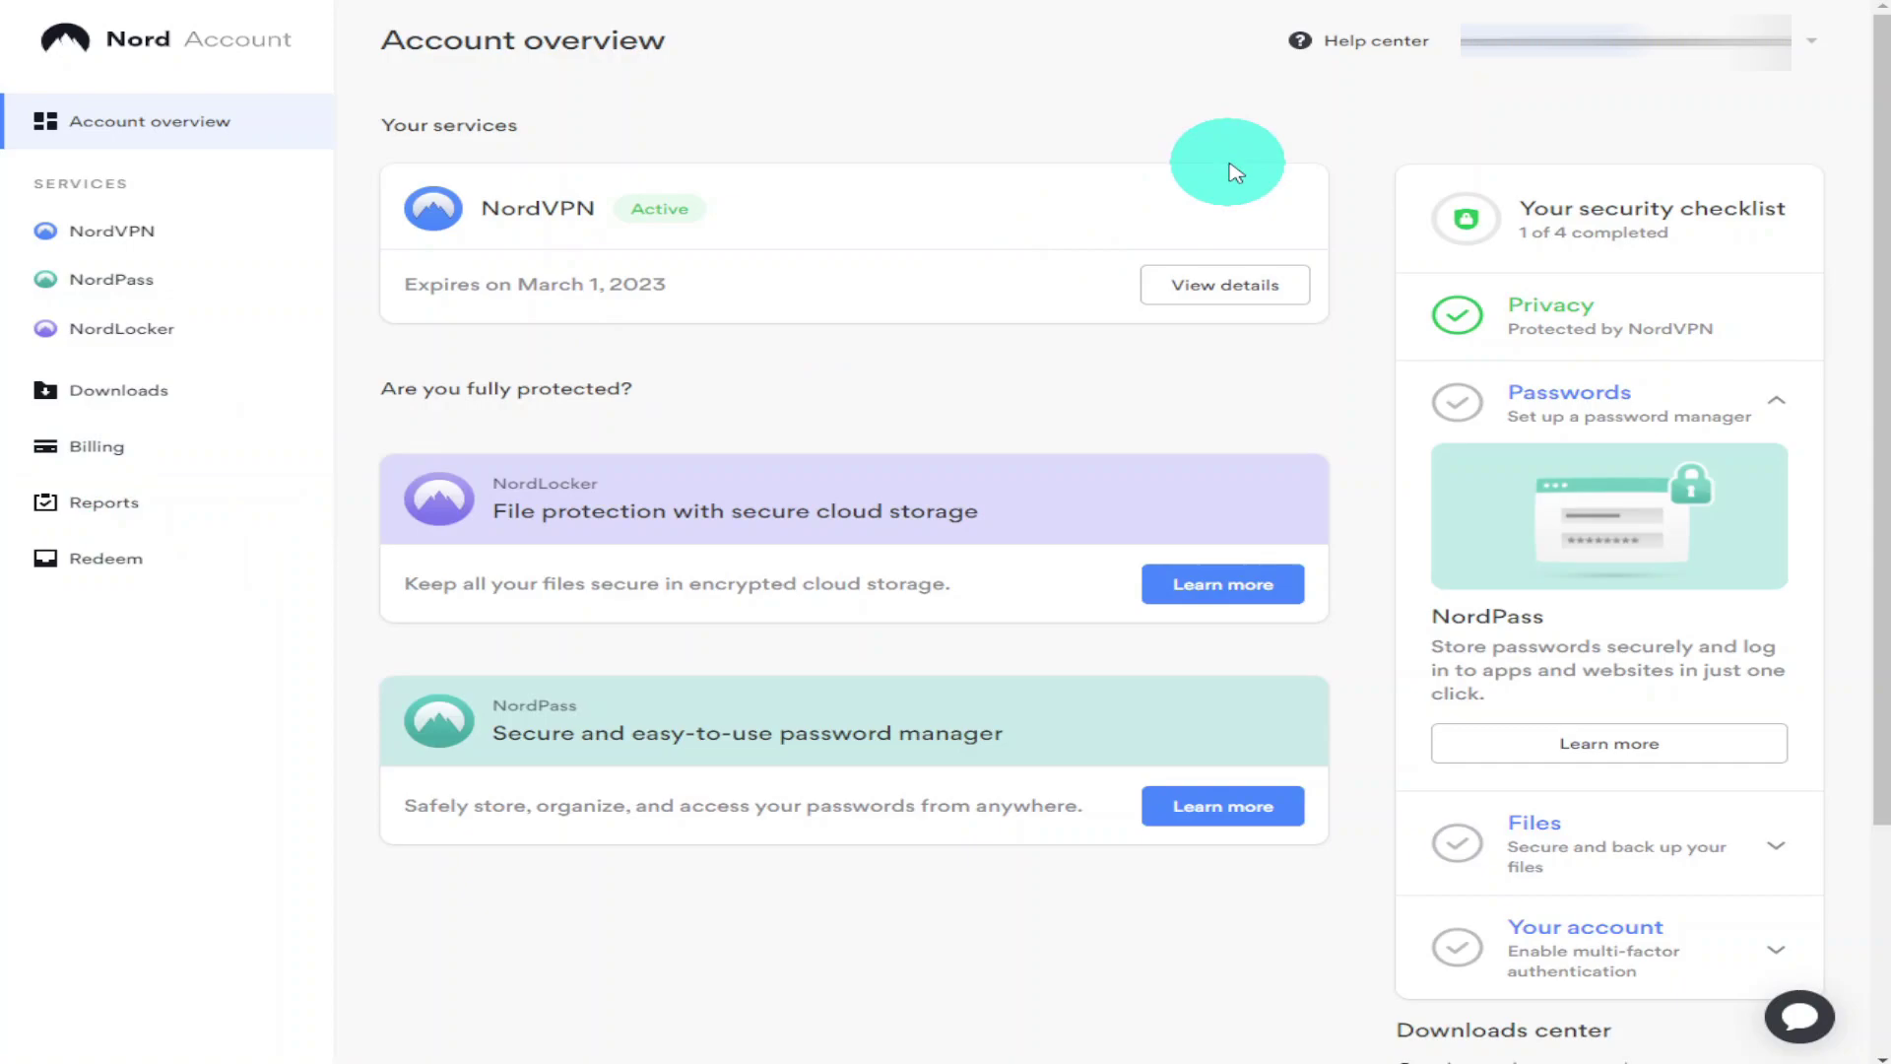
Step: Download the NordVPN Windows installer from Downloads and start the installation
click(200, 408)
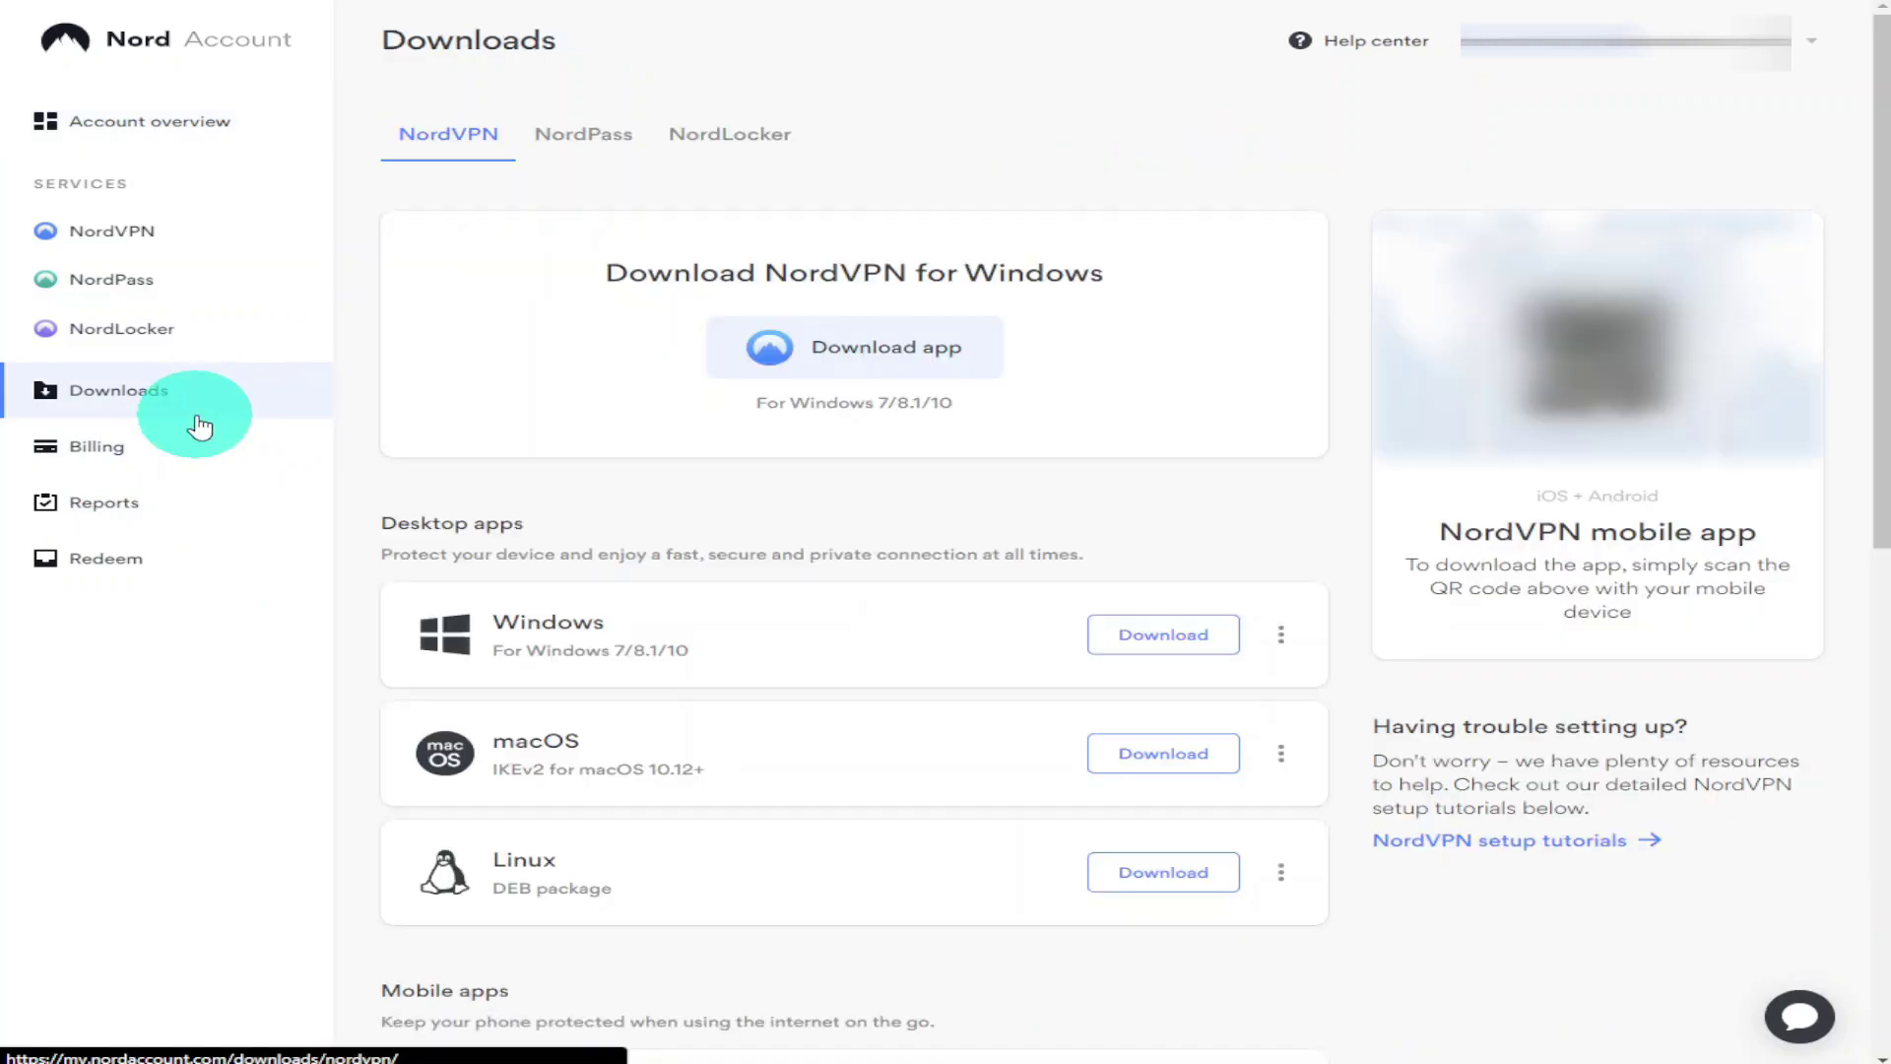
click(825, 353)
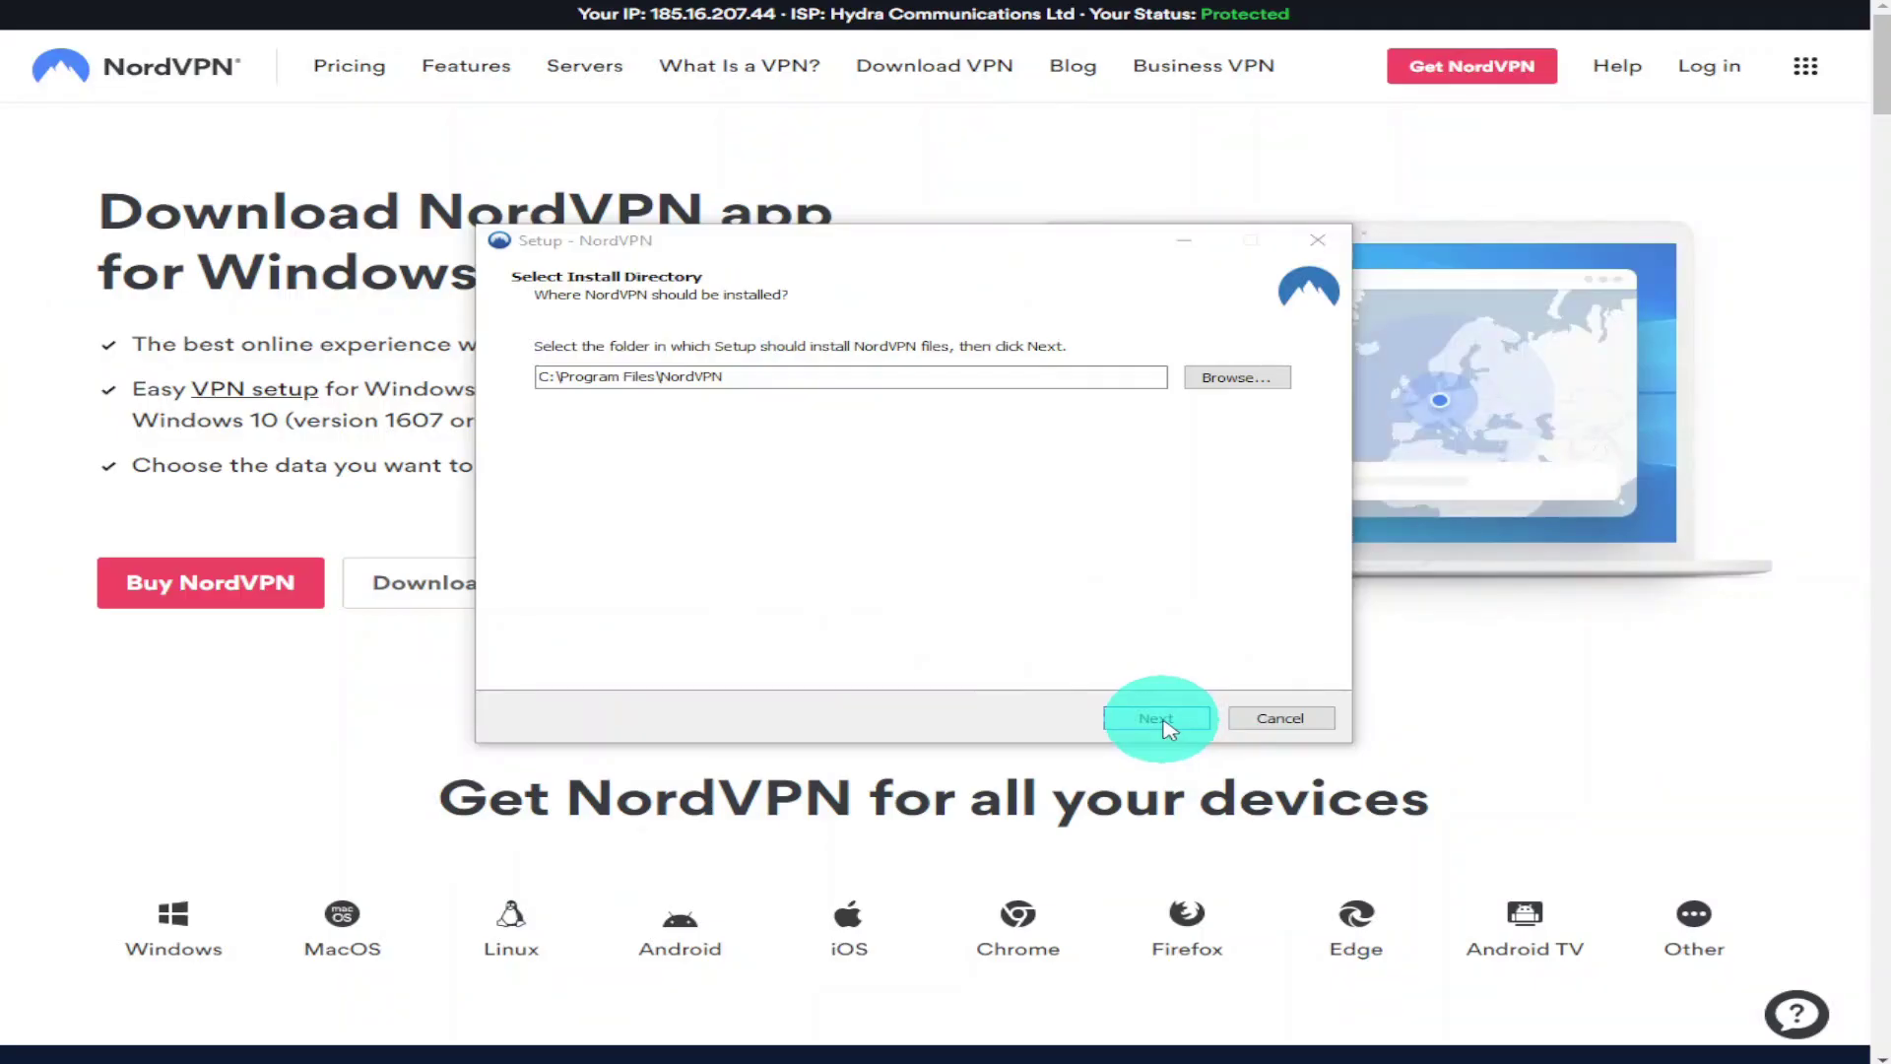
click(1160, 719)
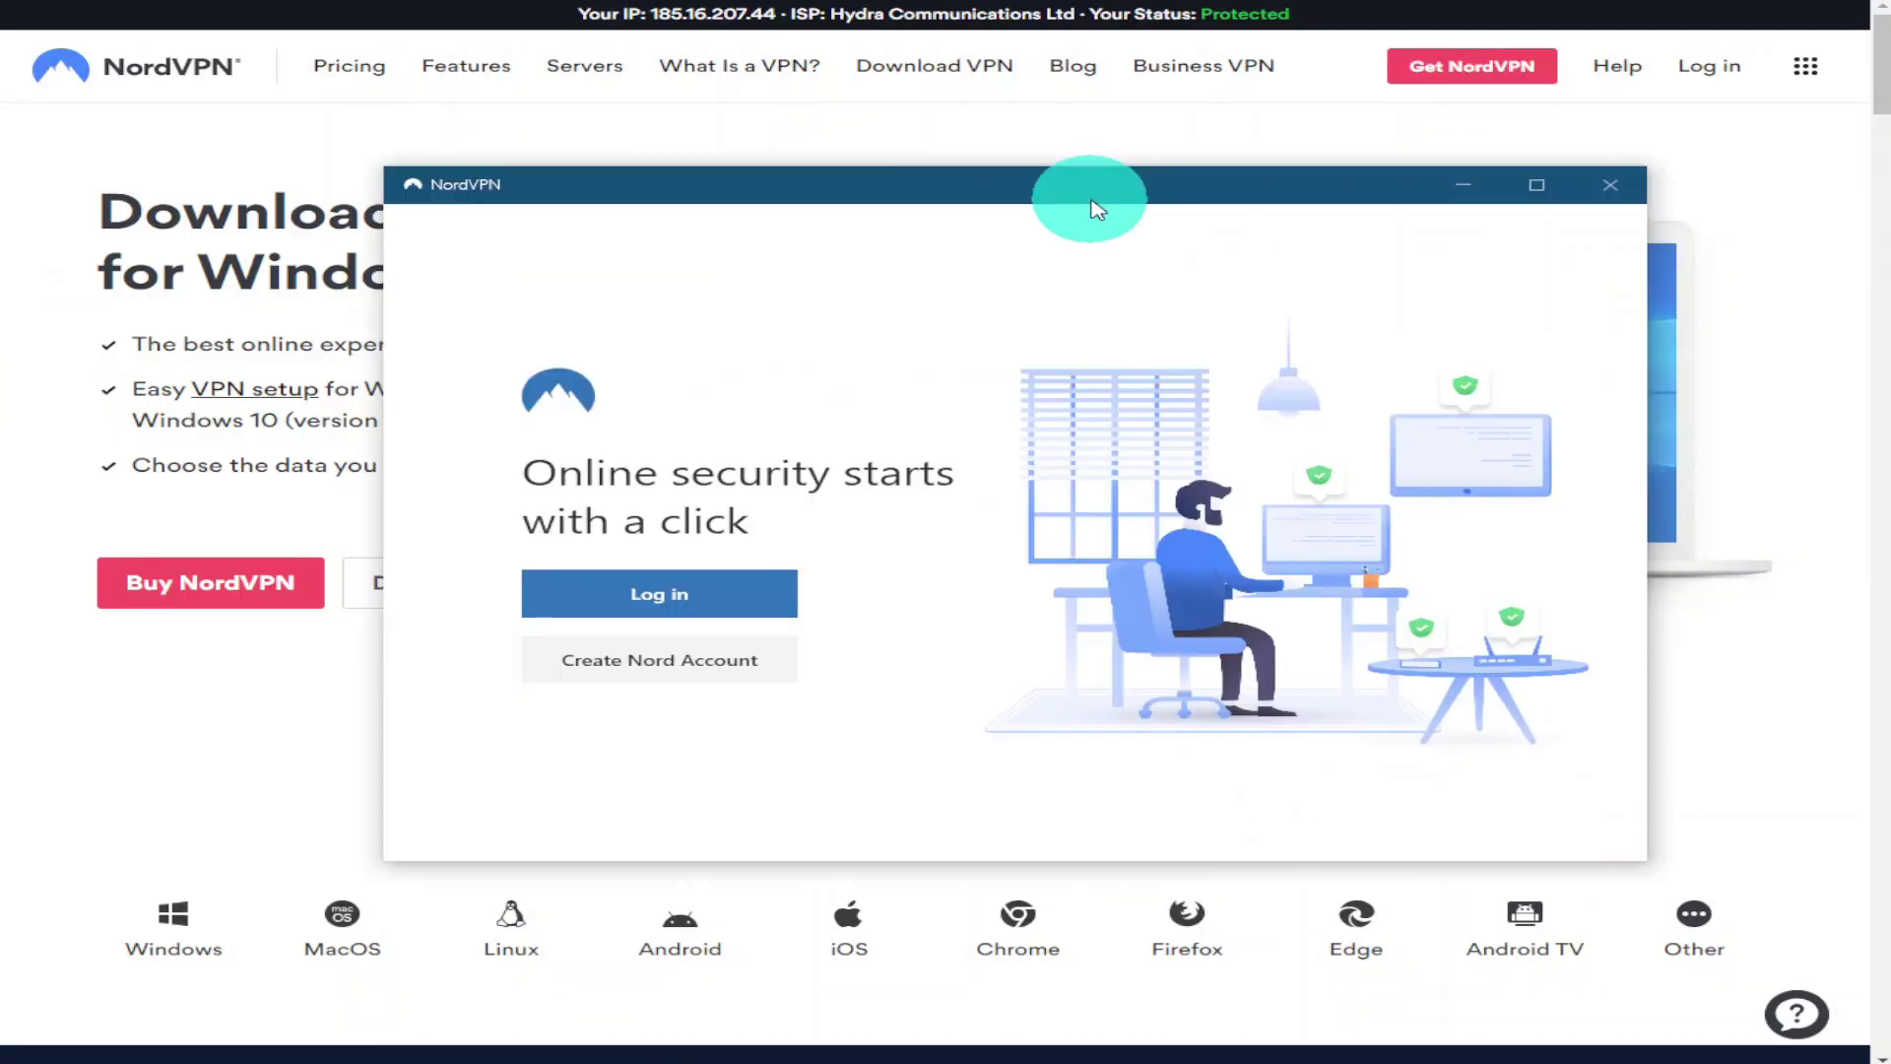
Step: Log into the NordVPN Windows app and zoom the map in on the UK
click(726, 616)
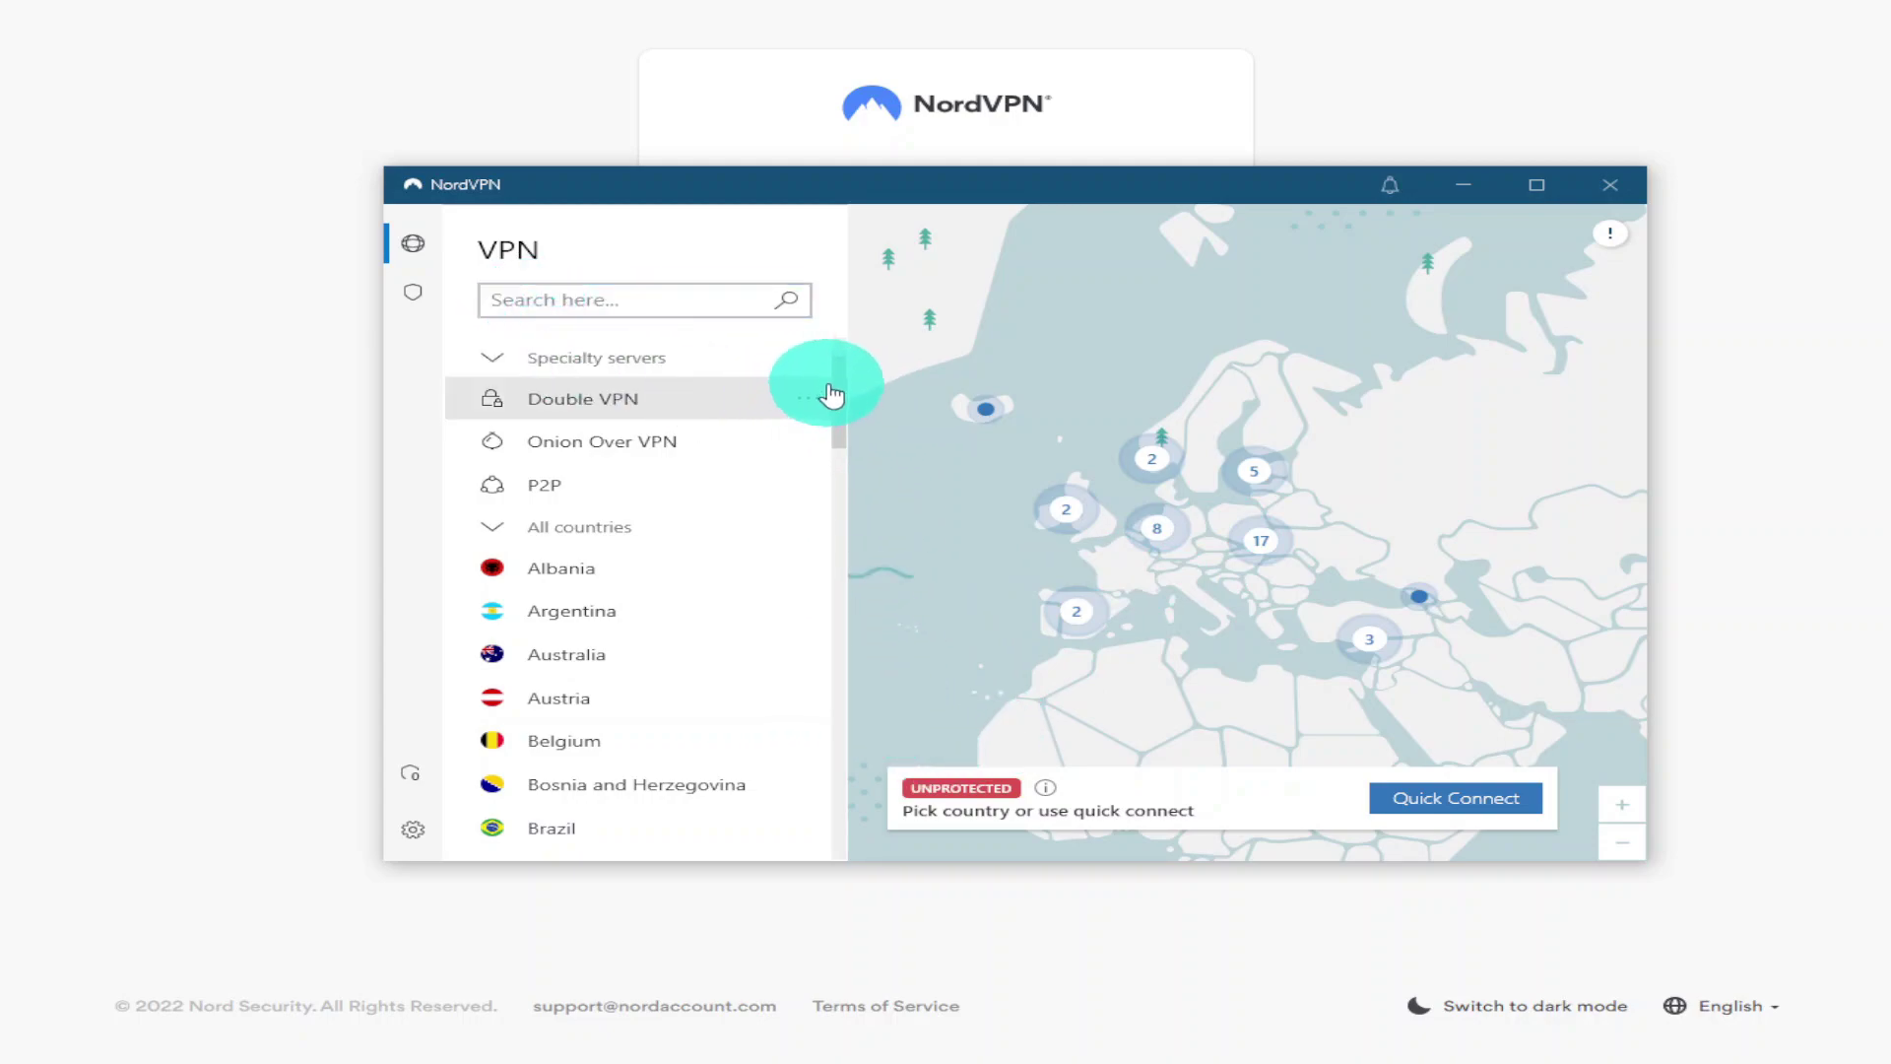
mouse_move(835, 372)
mouse_down()
mouse_move(827, 781)
mouse_move(864, 718)
mouse_move(849, 343)
mouse_up()
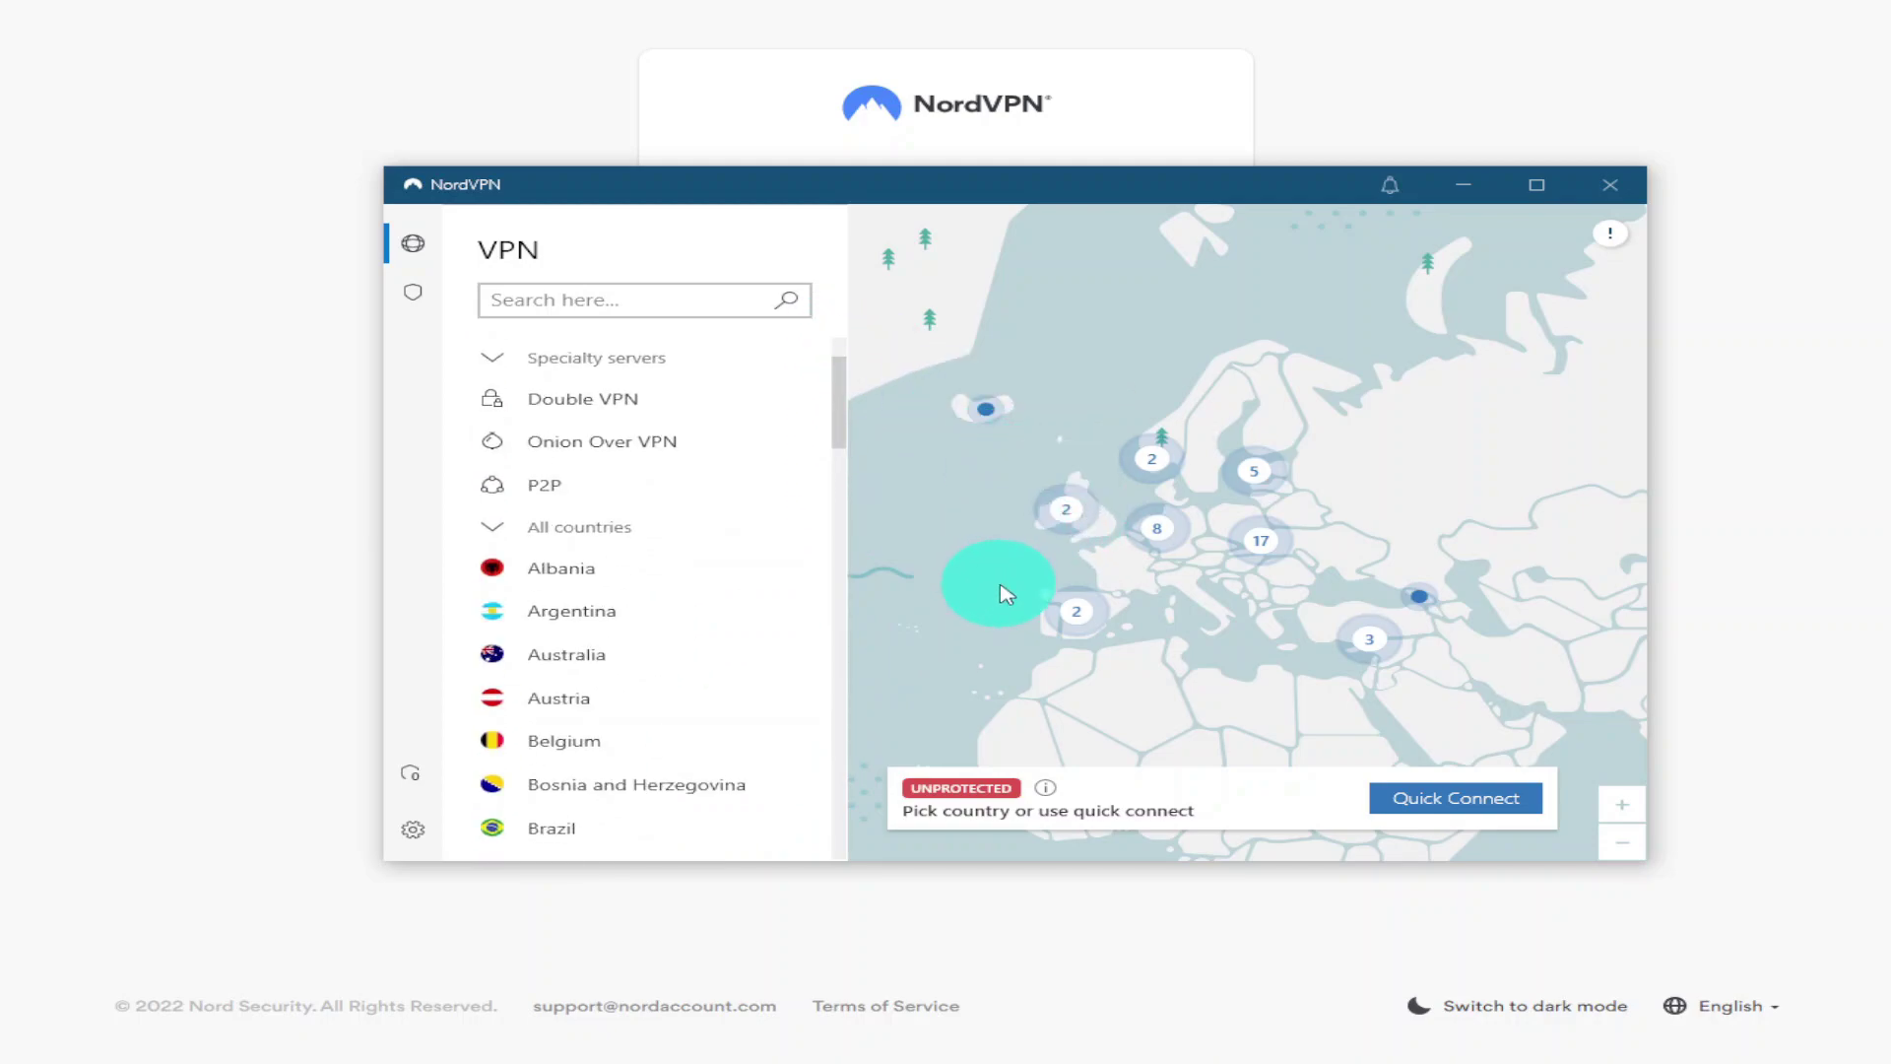
click(1042, 522)
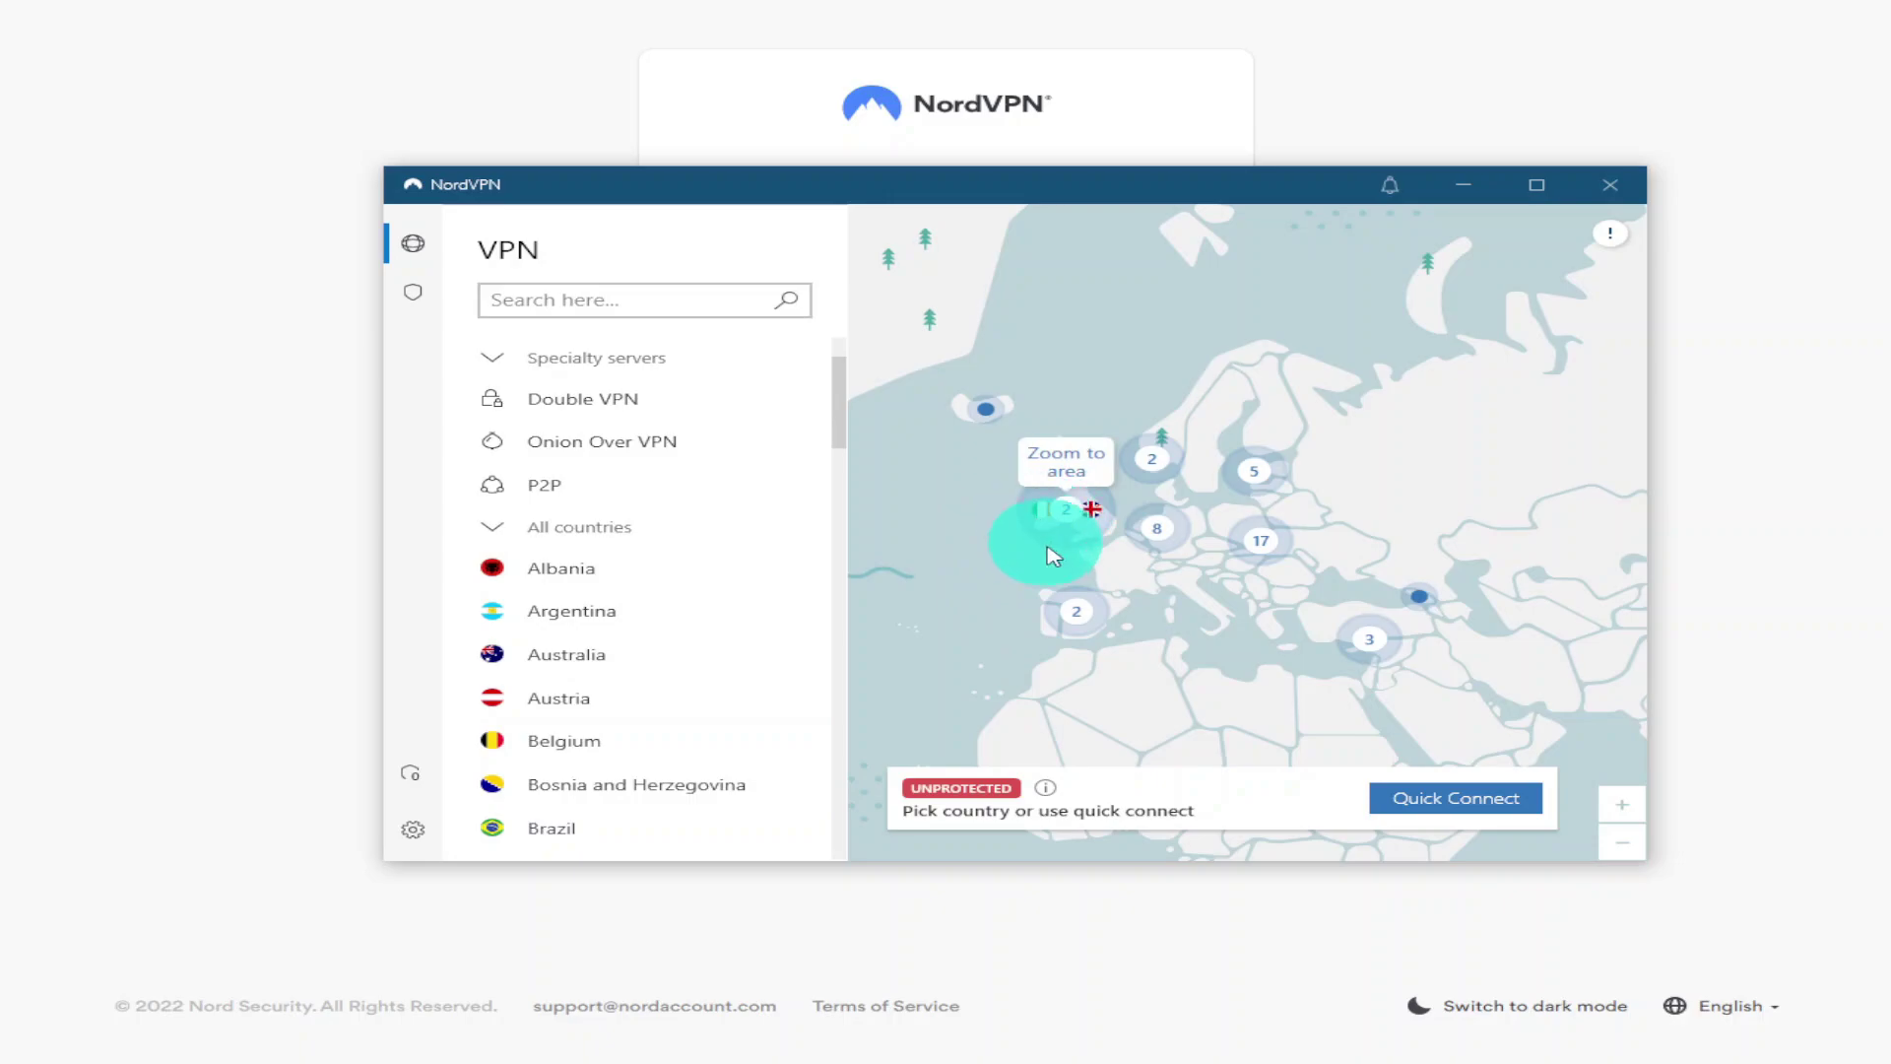
Step: Connect via Double VPN to Switzerland – Netherlands #12 and bring up General settings
click(737, 418)
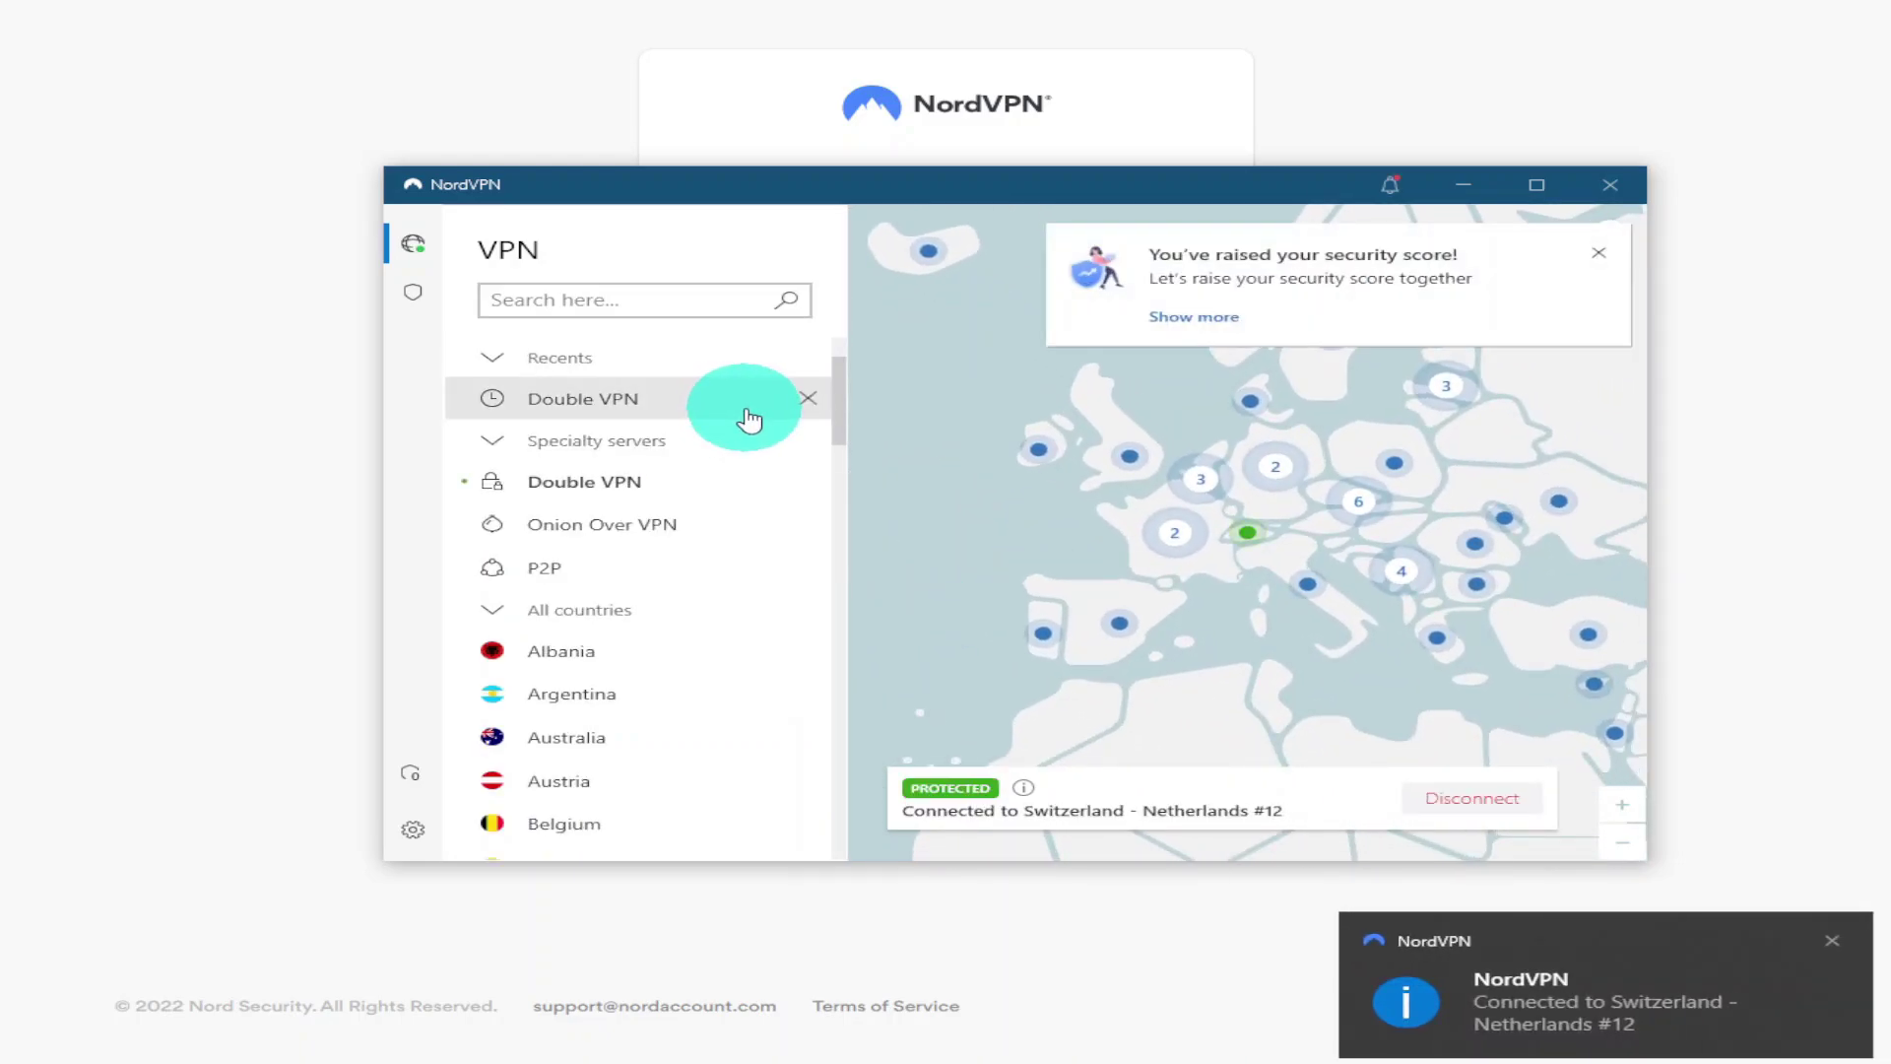
drag(838, 409, 814, 854)
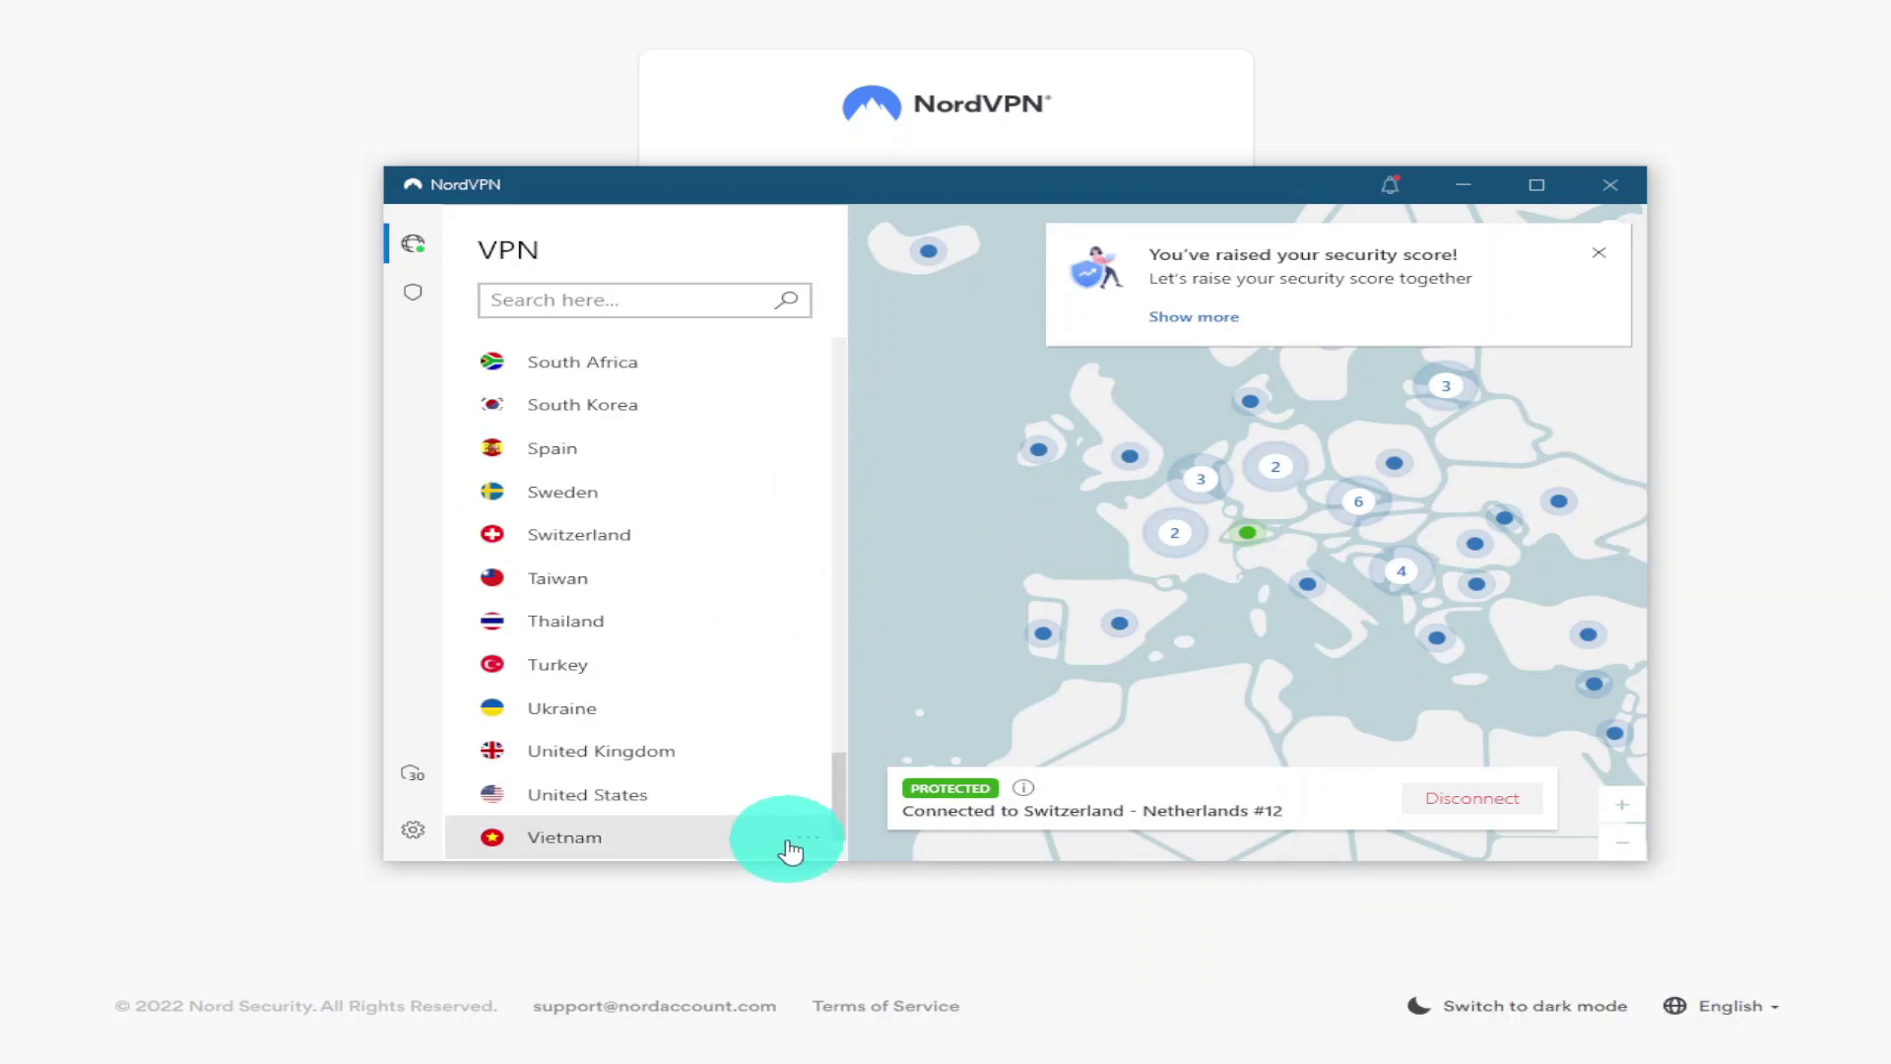
click(412, 837)
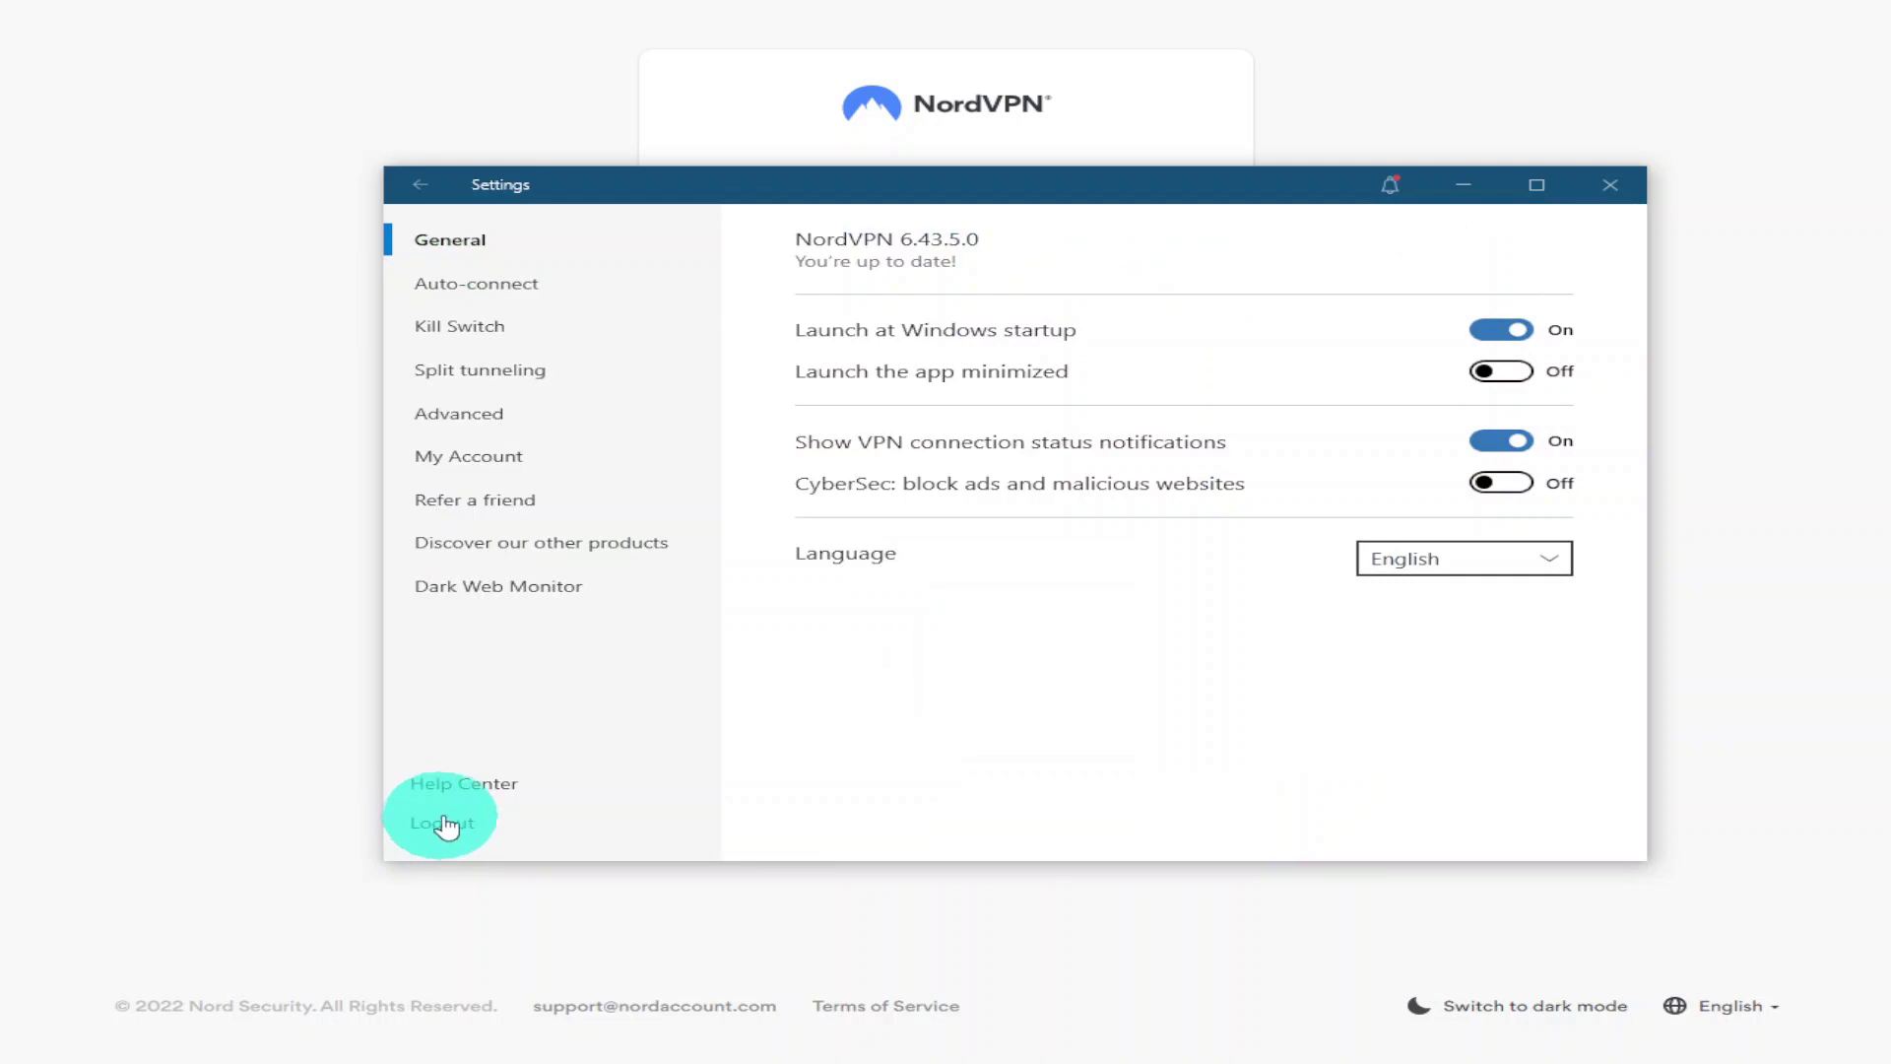
Step: View the Kill Switch, Split tunneling, Advanced, Refer a friend, other products and Dark Web Monitor pages
click(478, 331)
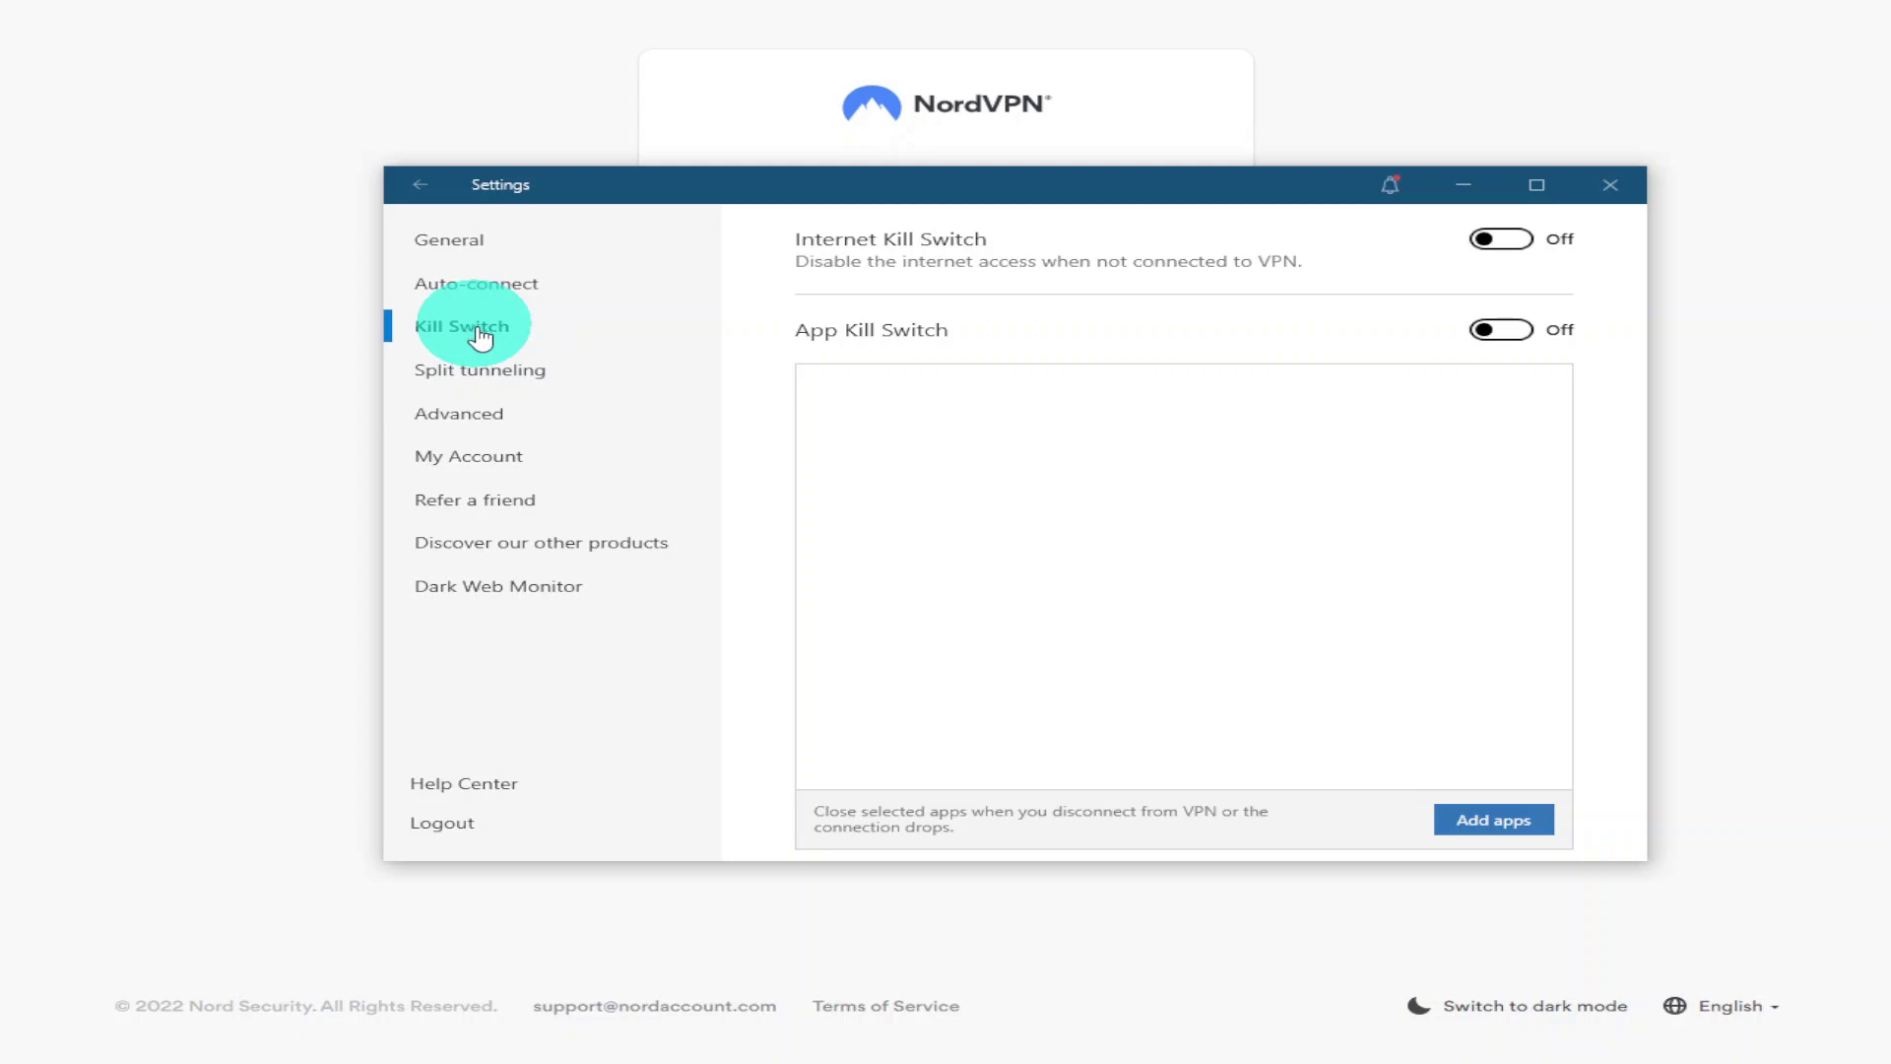
click(482, 371)
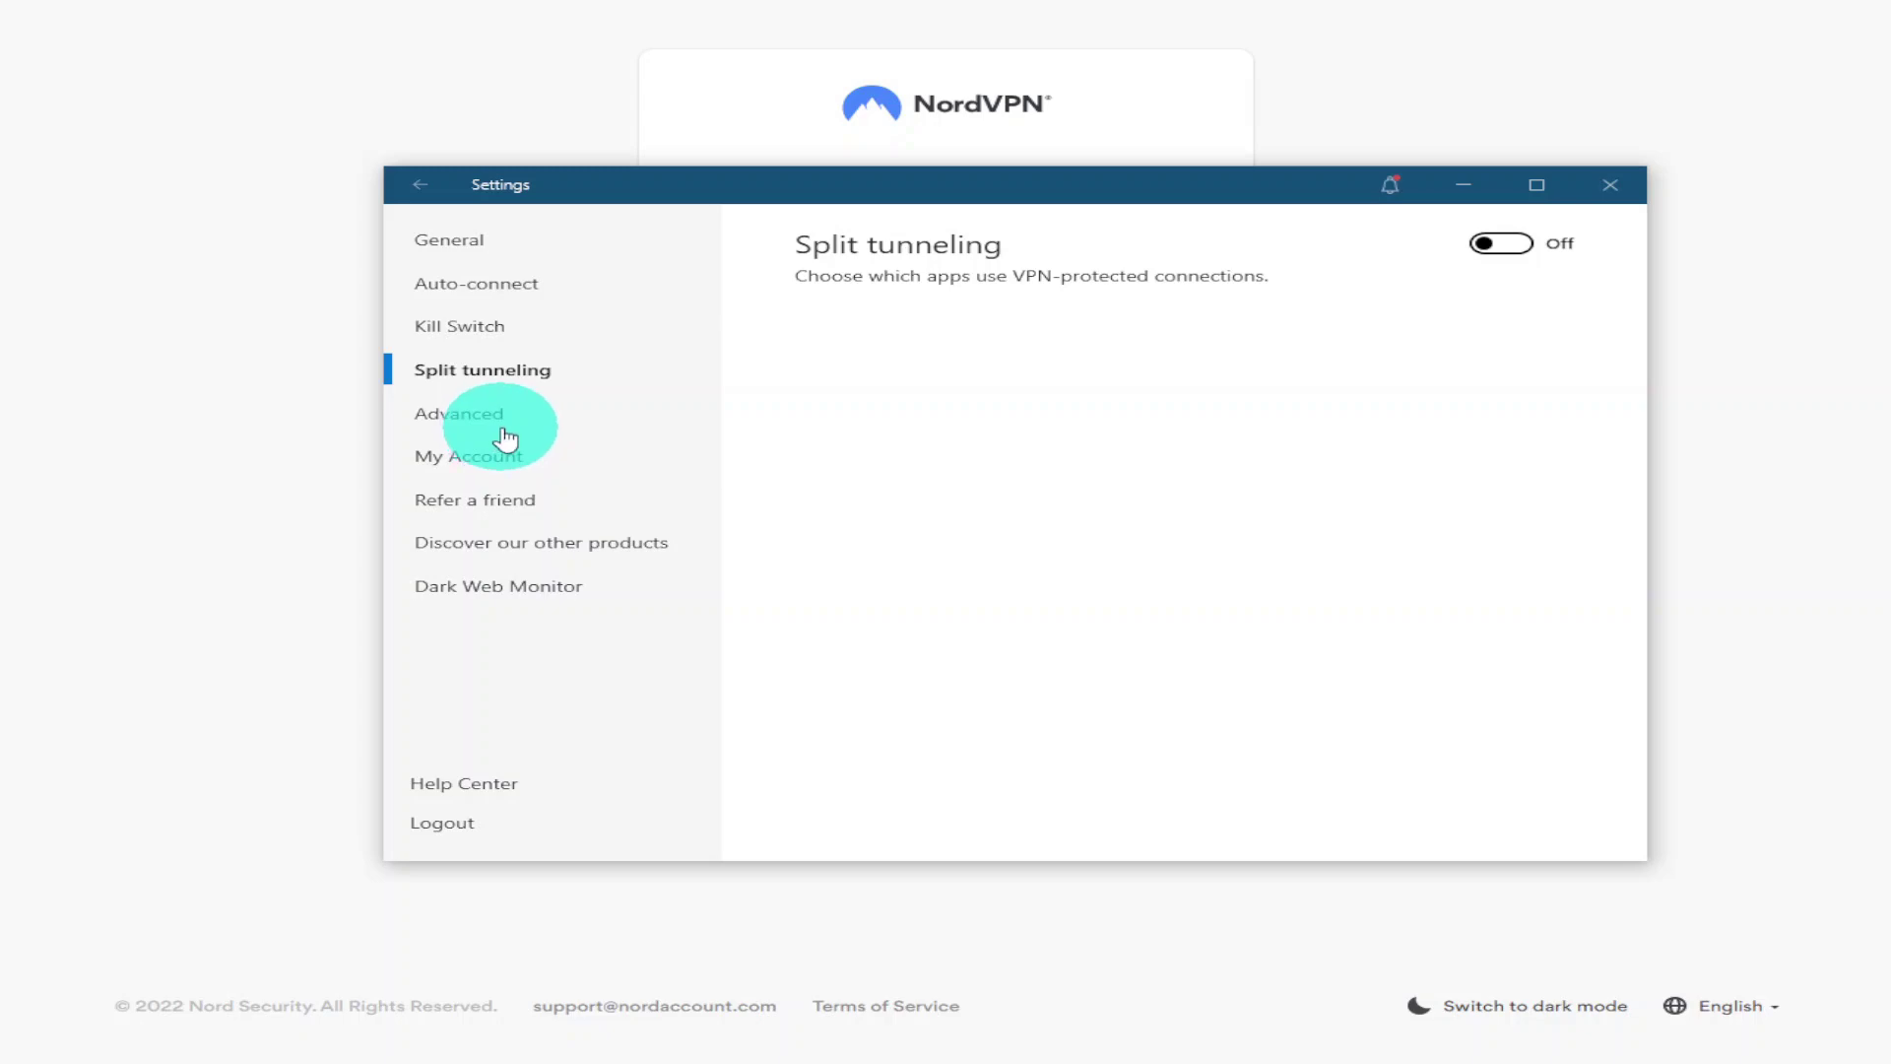
click(505, 436)
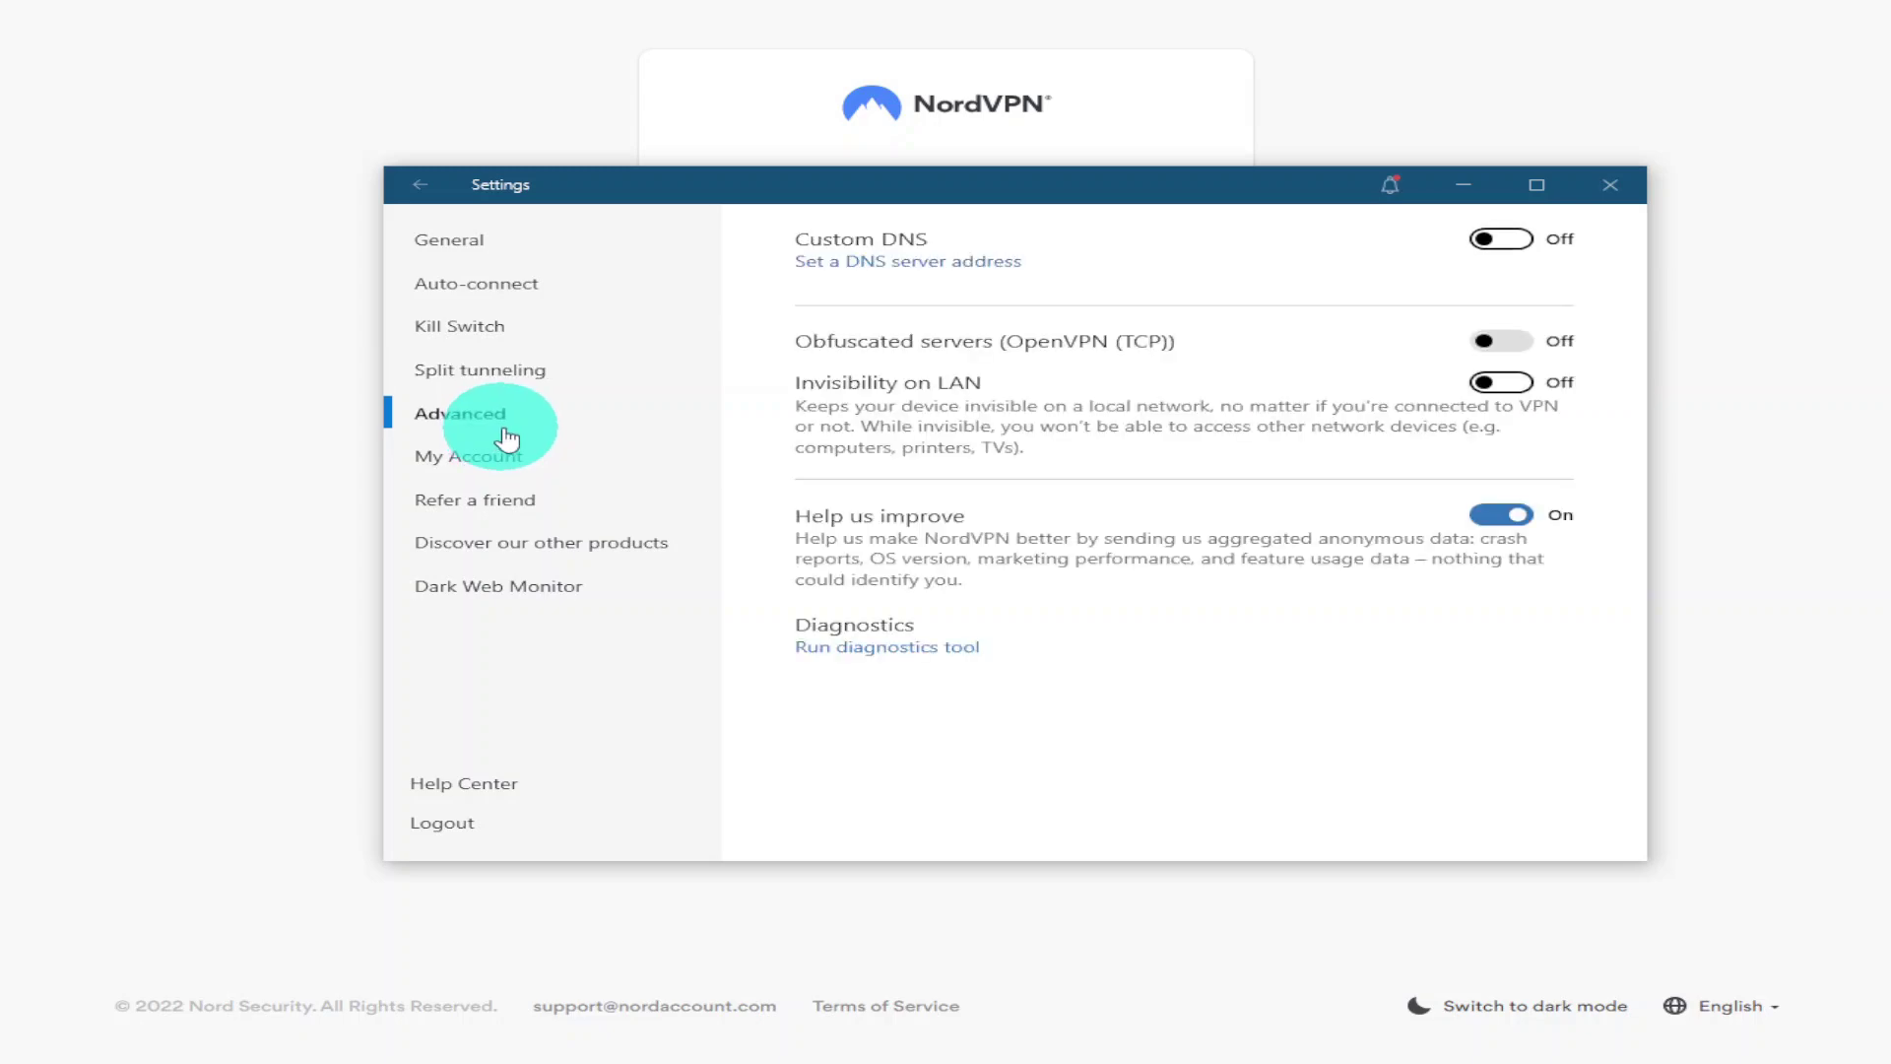
click(495, 512)
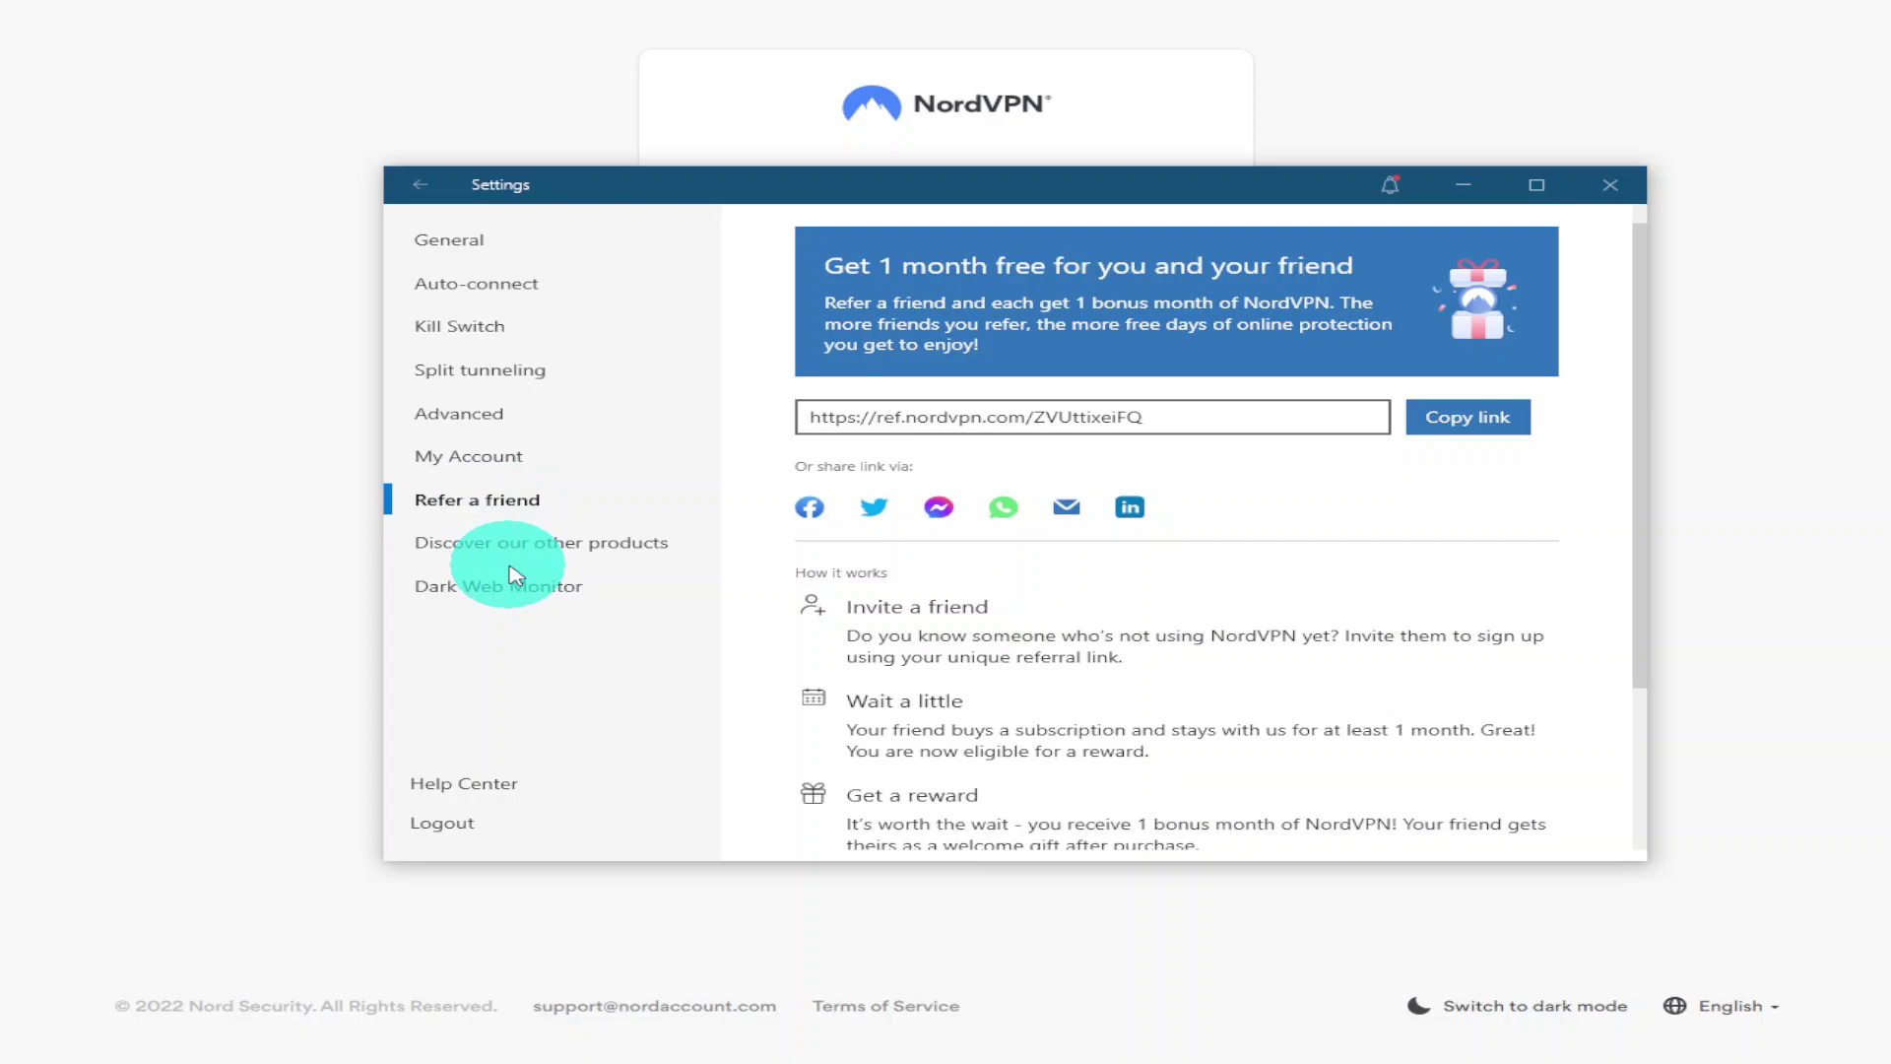
click(487, 542)
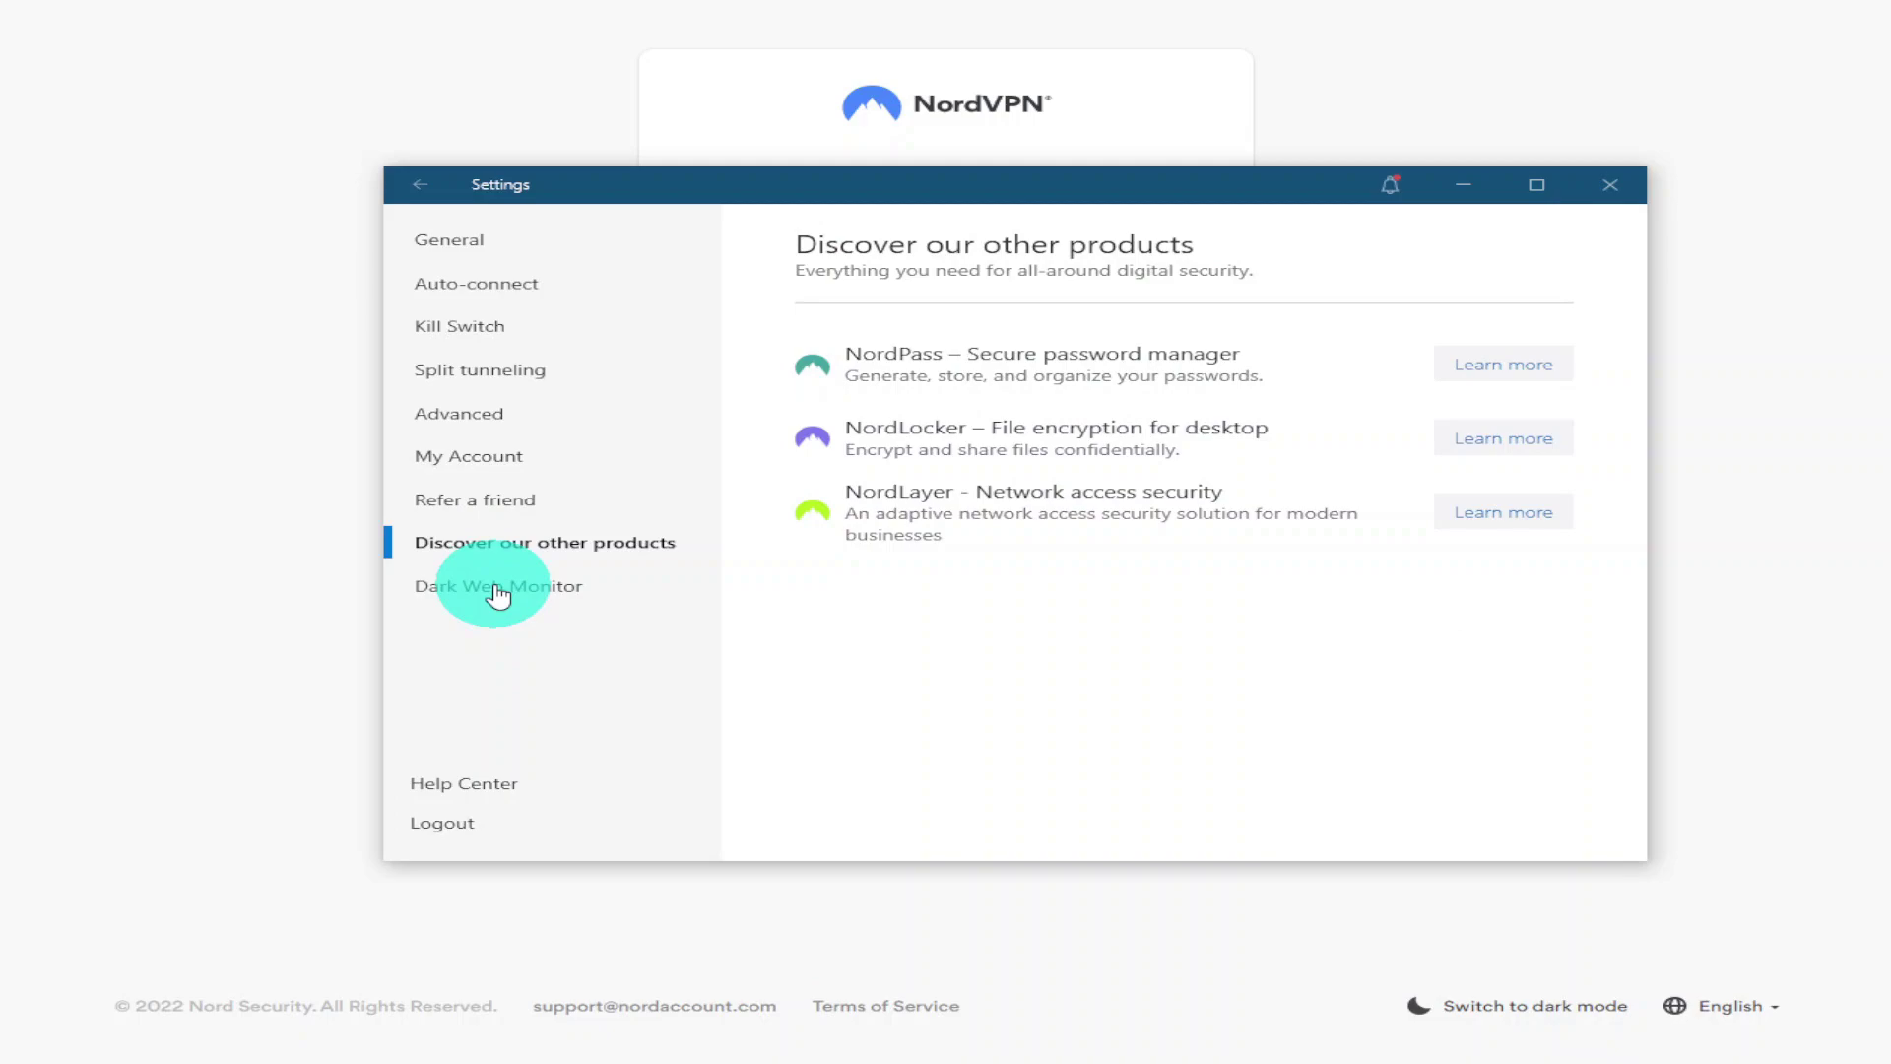
click(497, 589)
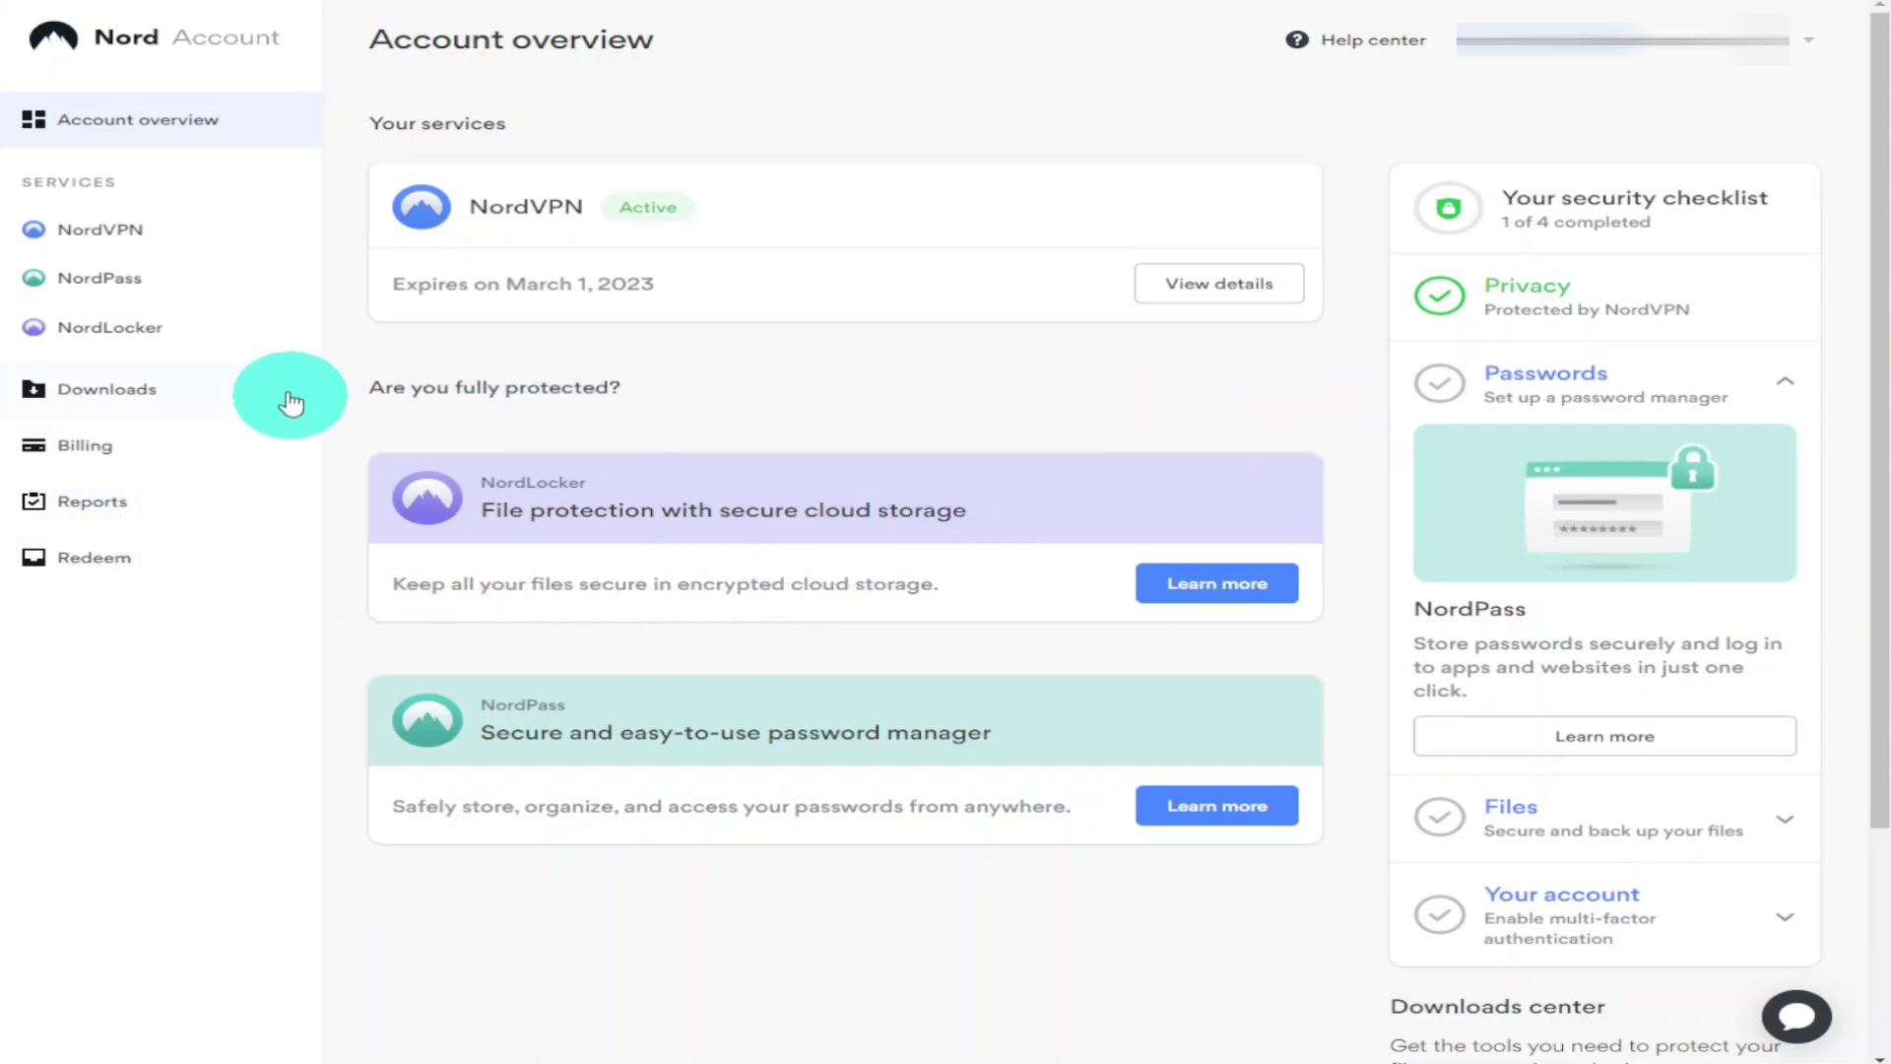
Step: Scroll through the NordVPN and NordPass service pages, then view NordLocker, Downloads and Reports
click(226, 243)
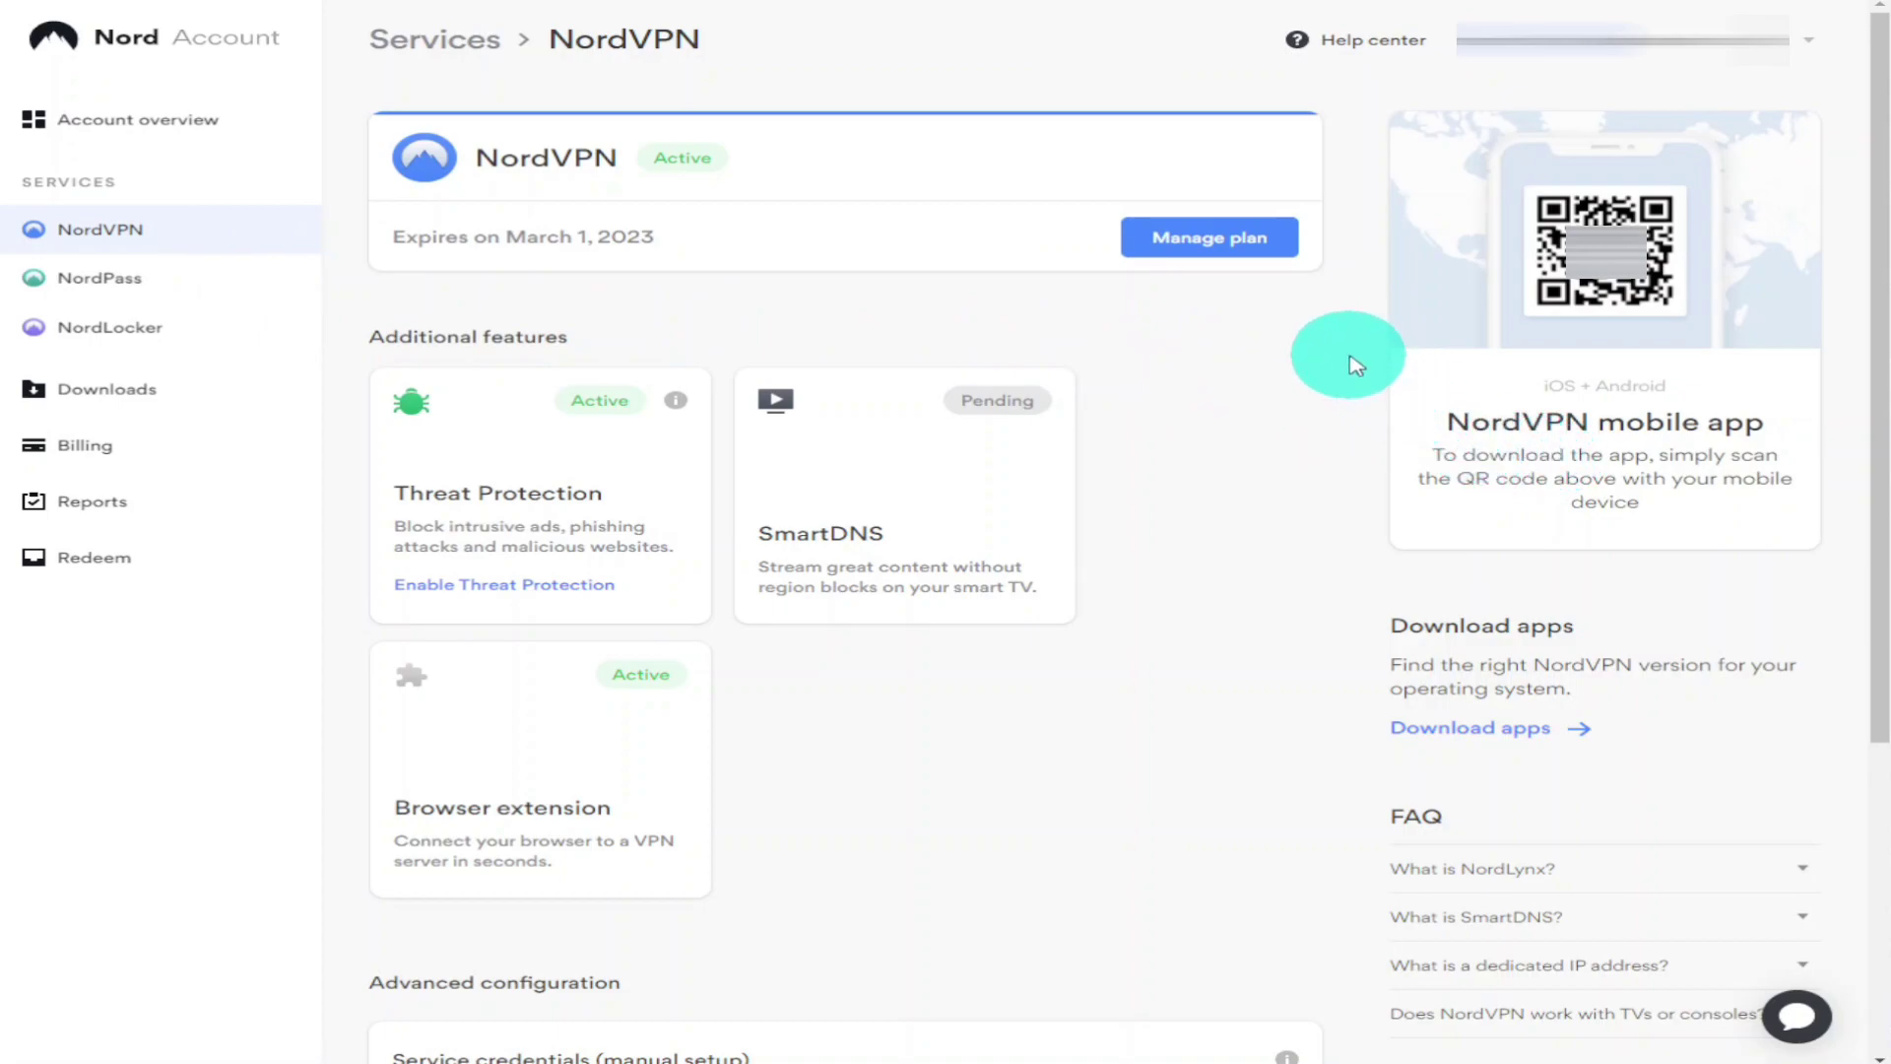
scroll(1352, 360, down, 1)
scroll(1356, 367, down, 3)
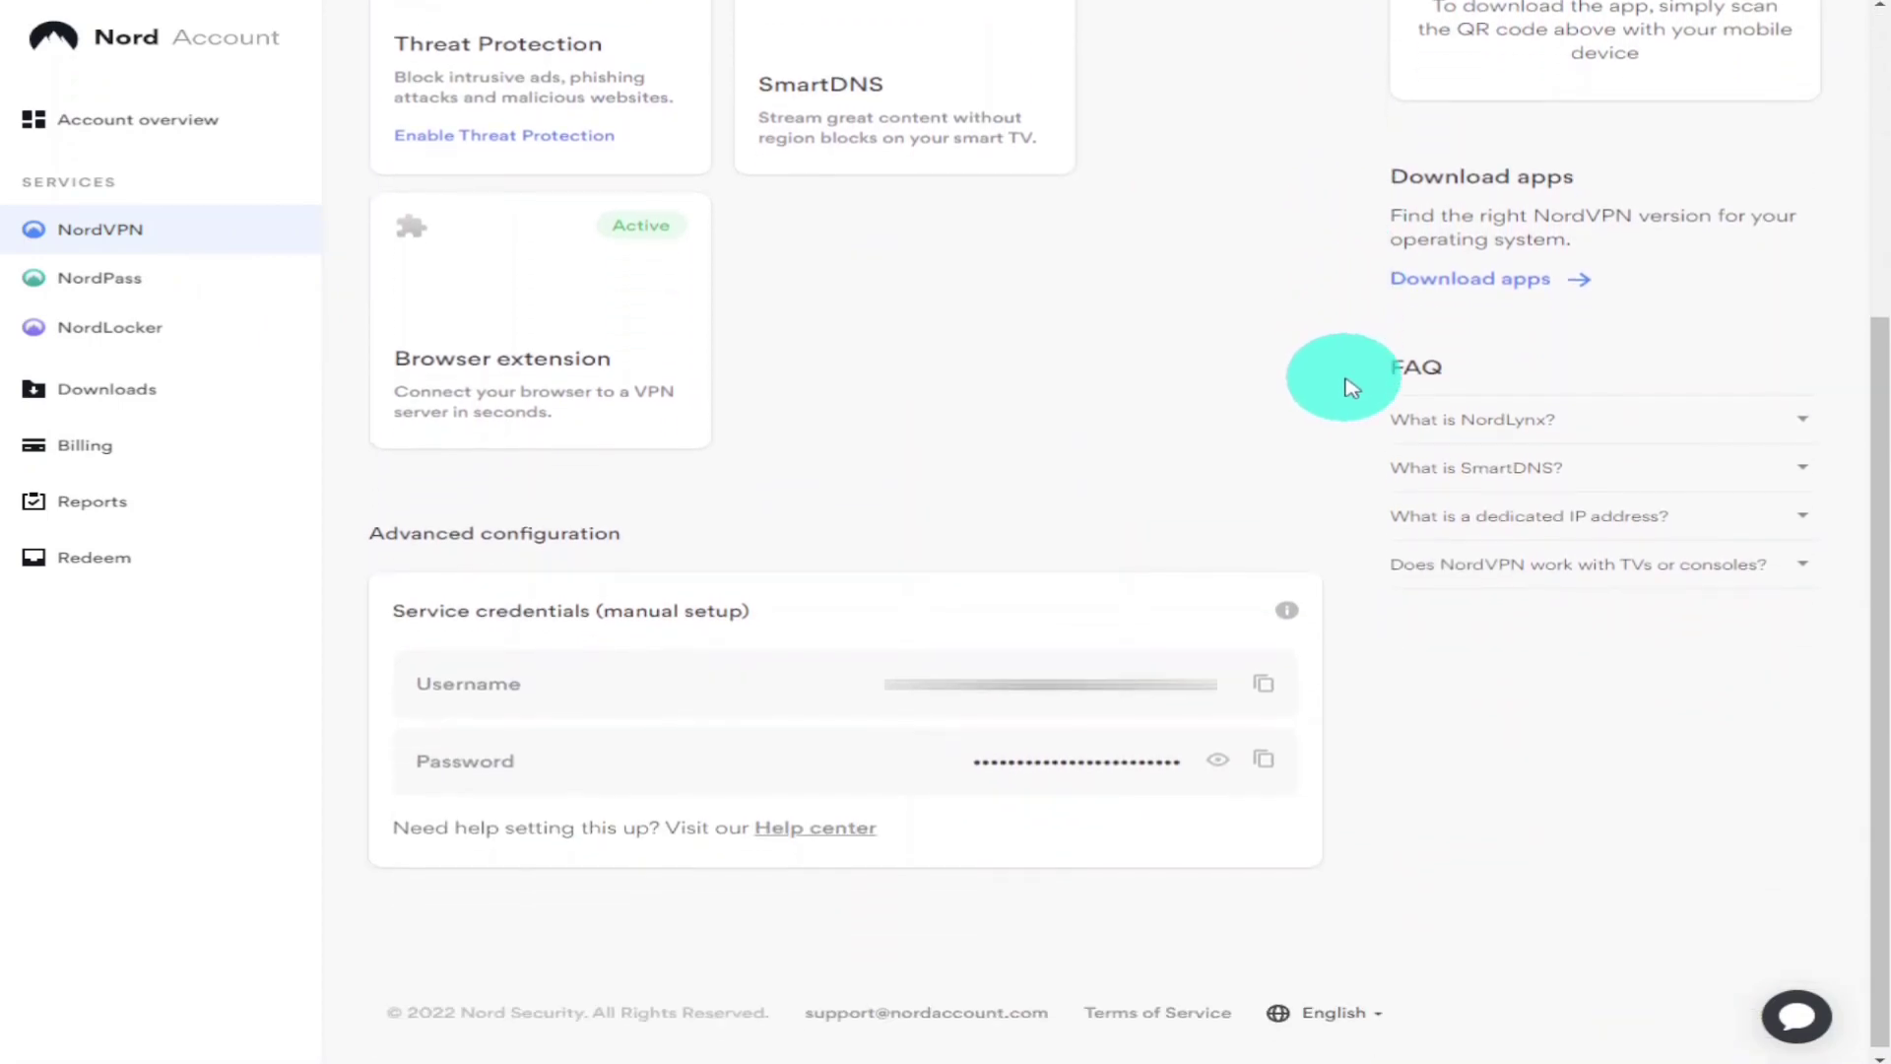
click(188, 279)
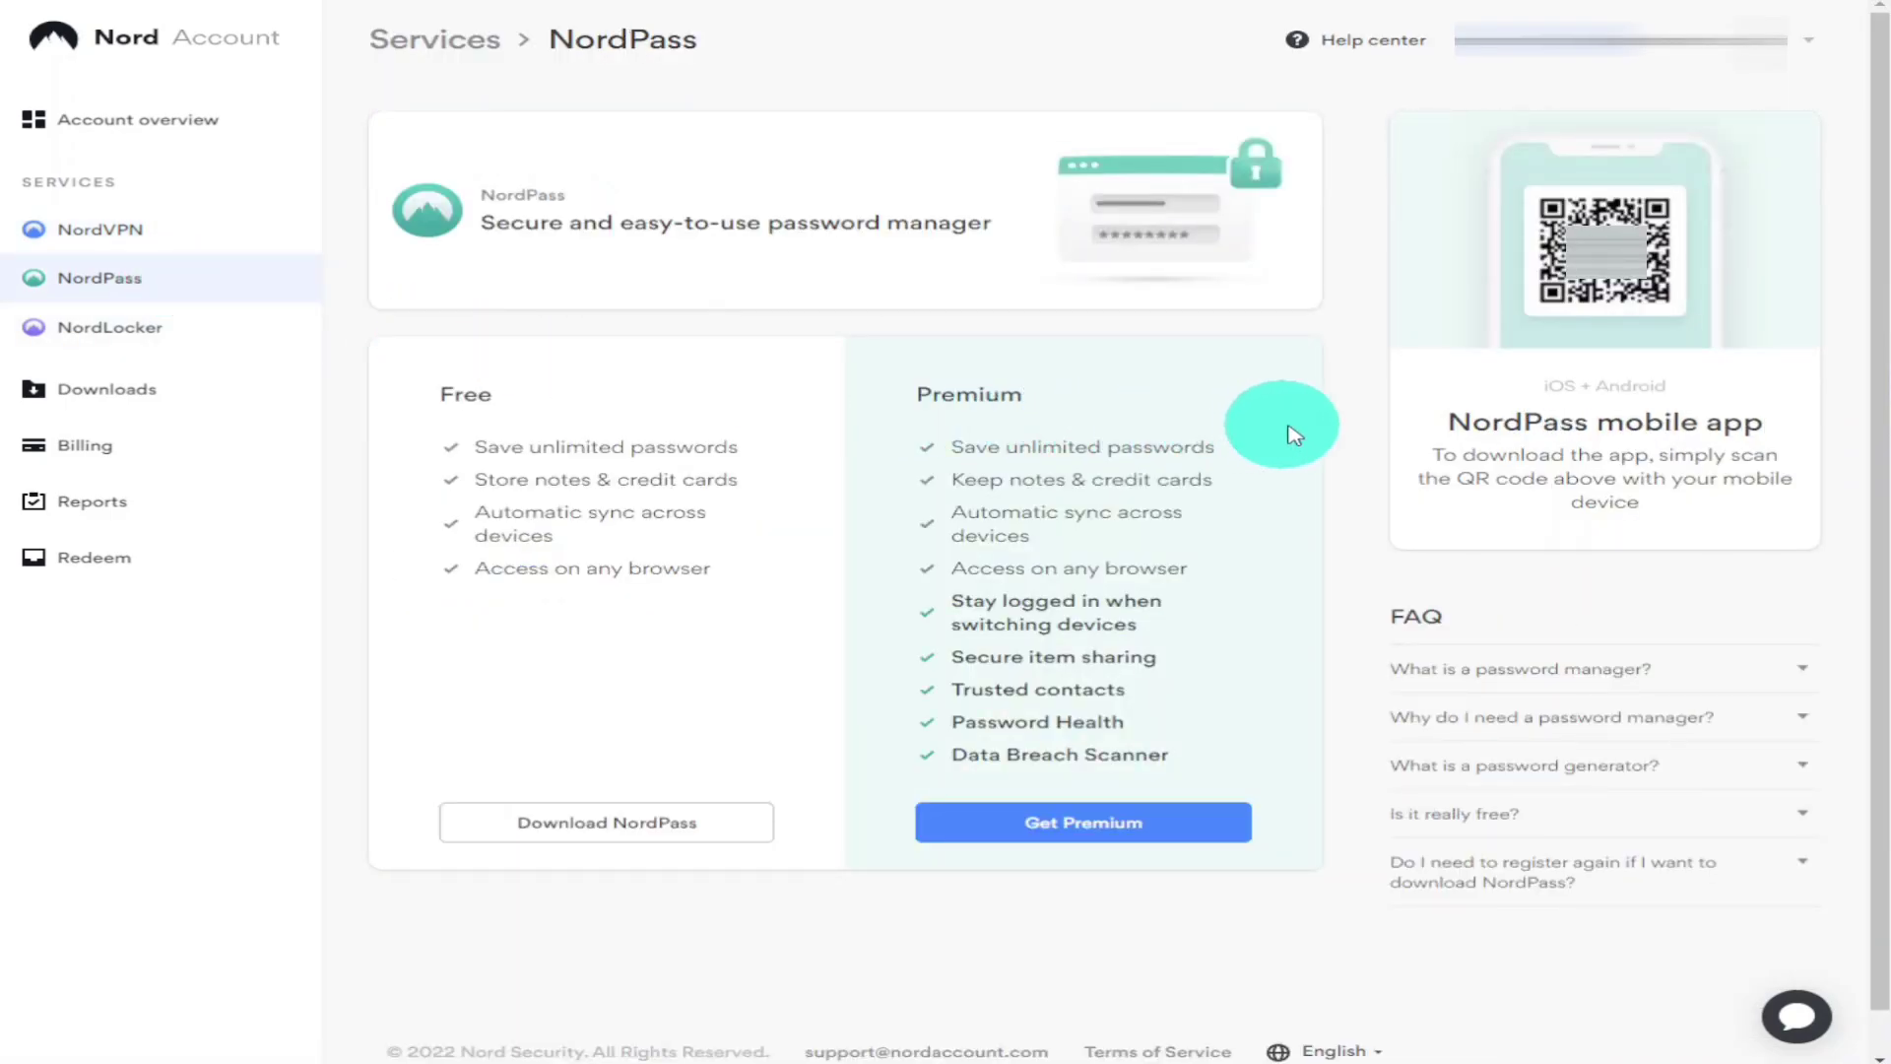
scroll(1355, 434, down, 1)
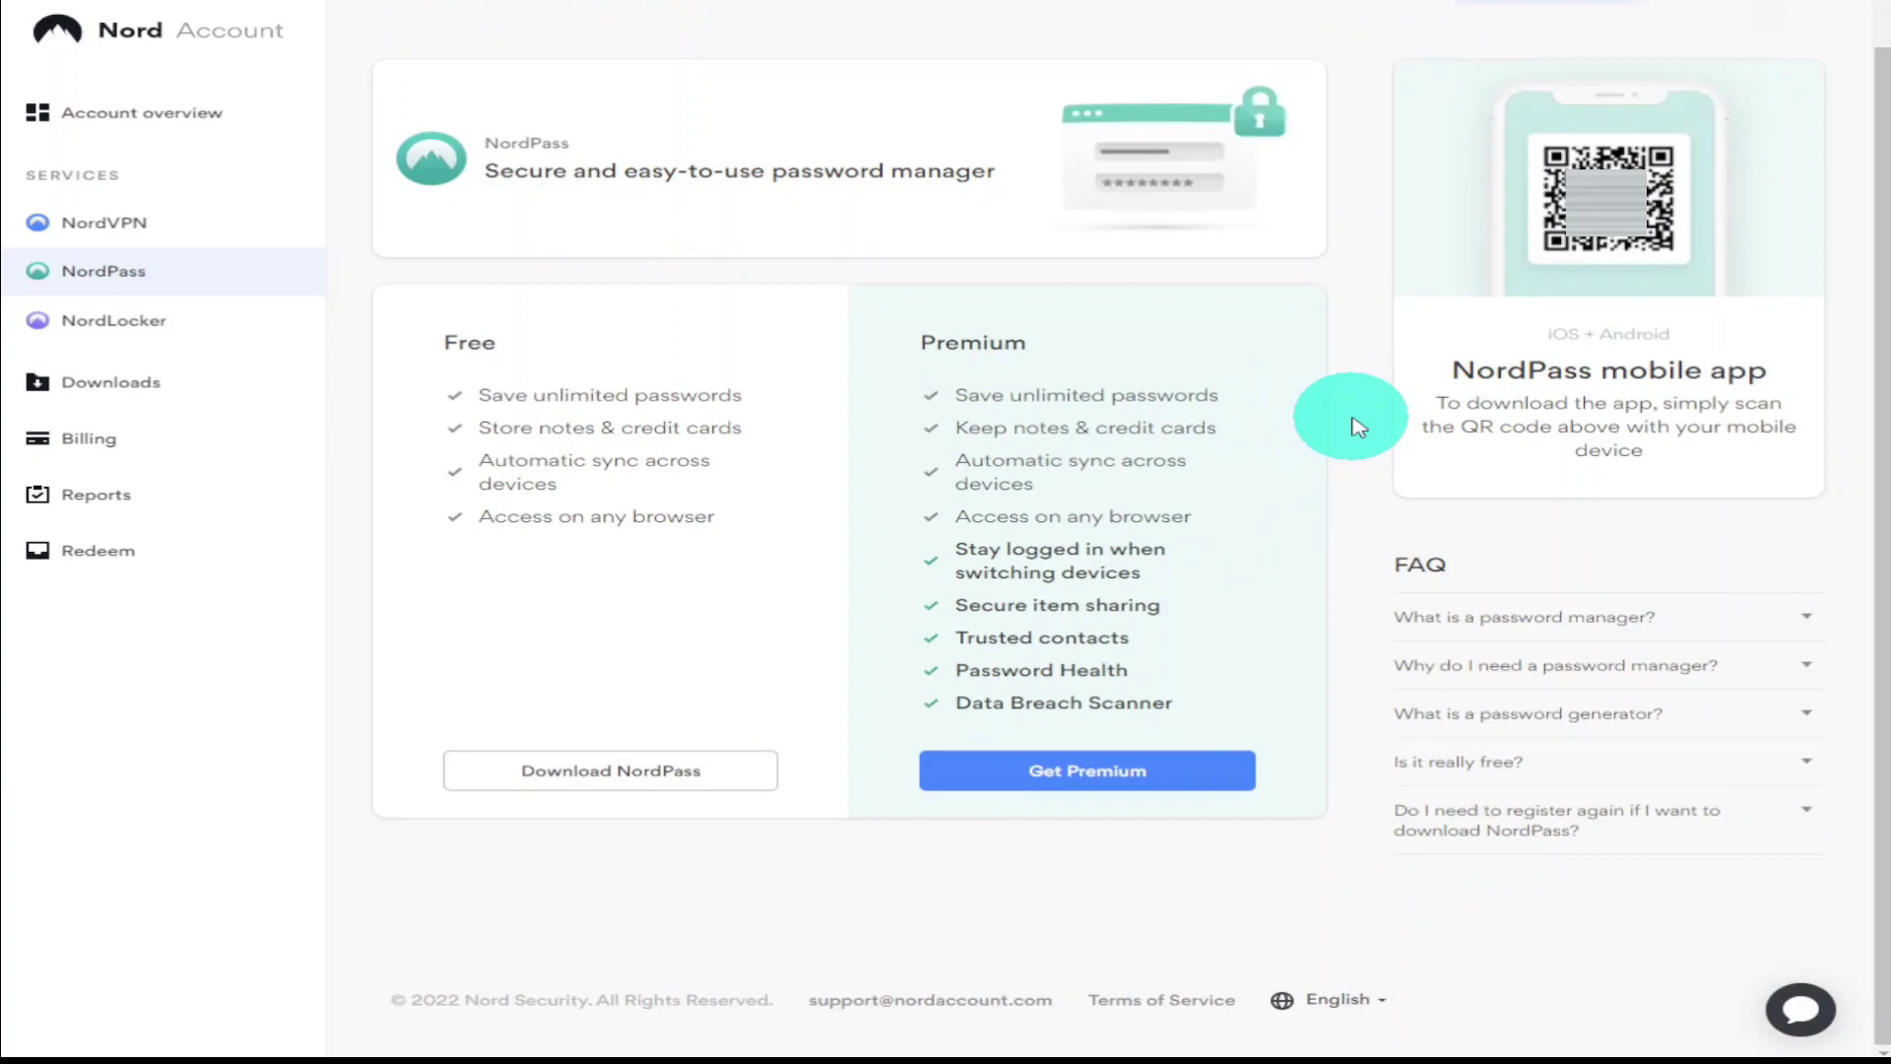
click(141, 330)
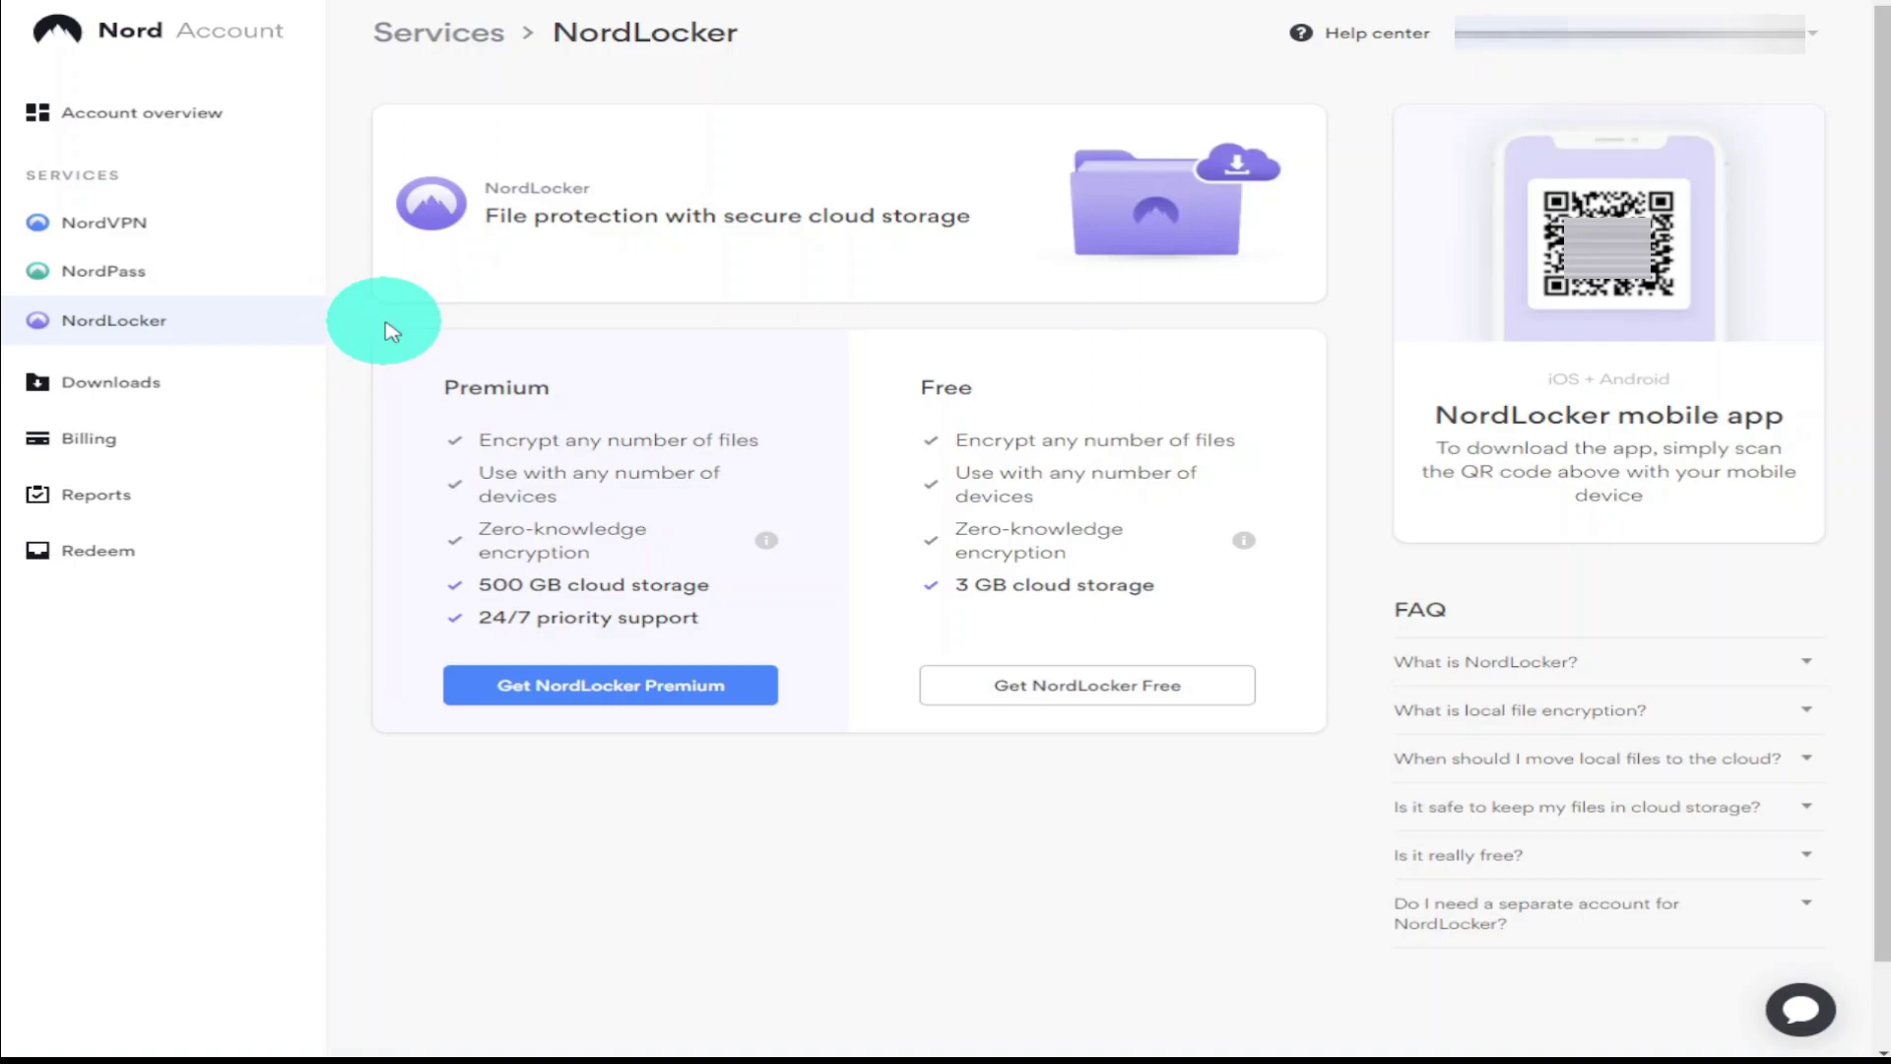
click(153, 403)
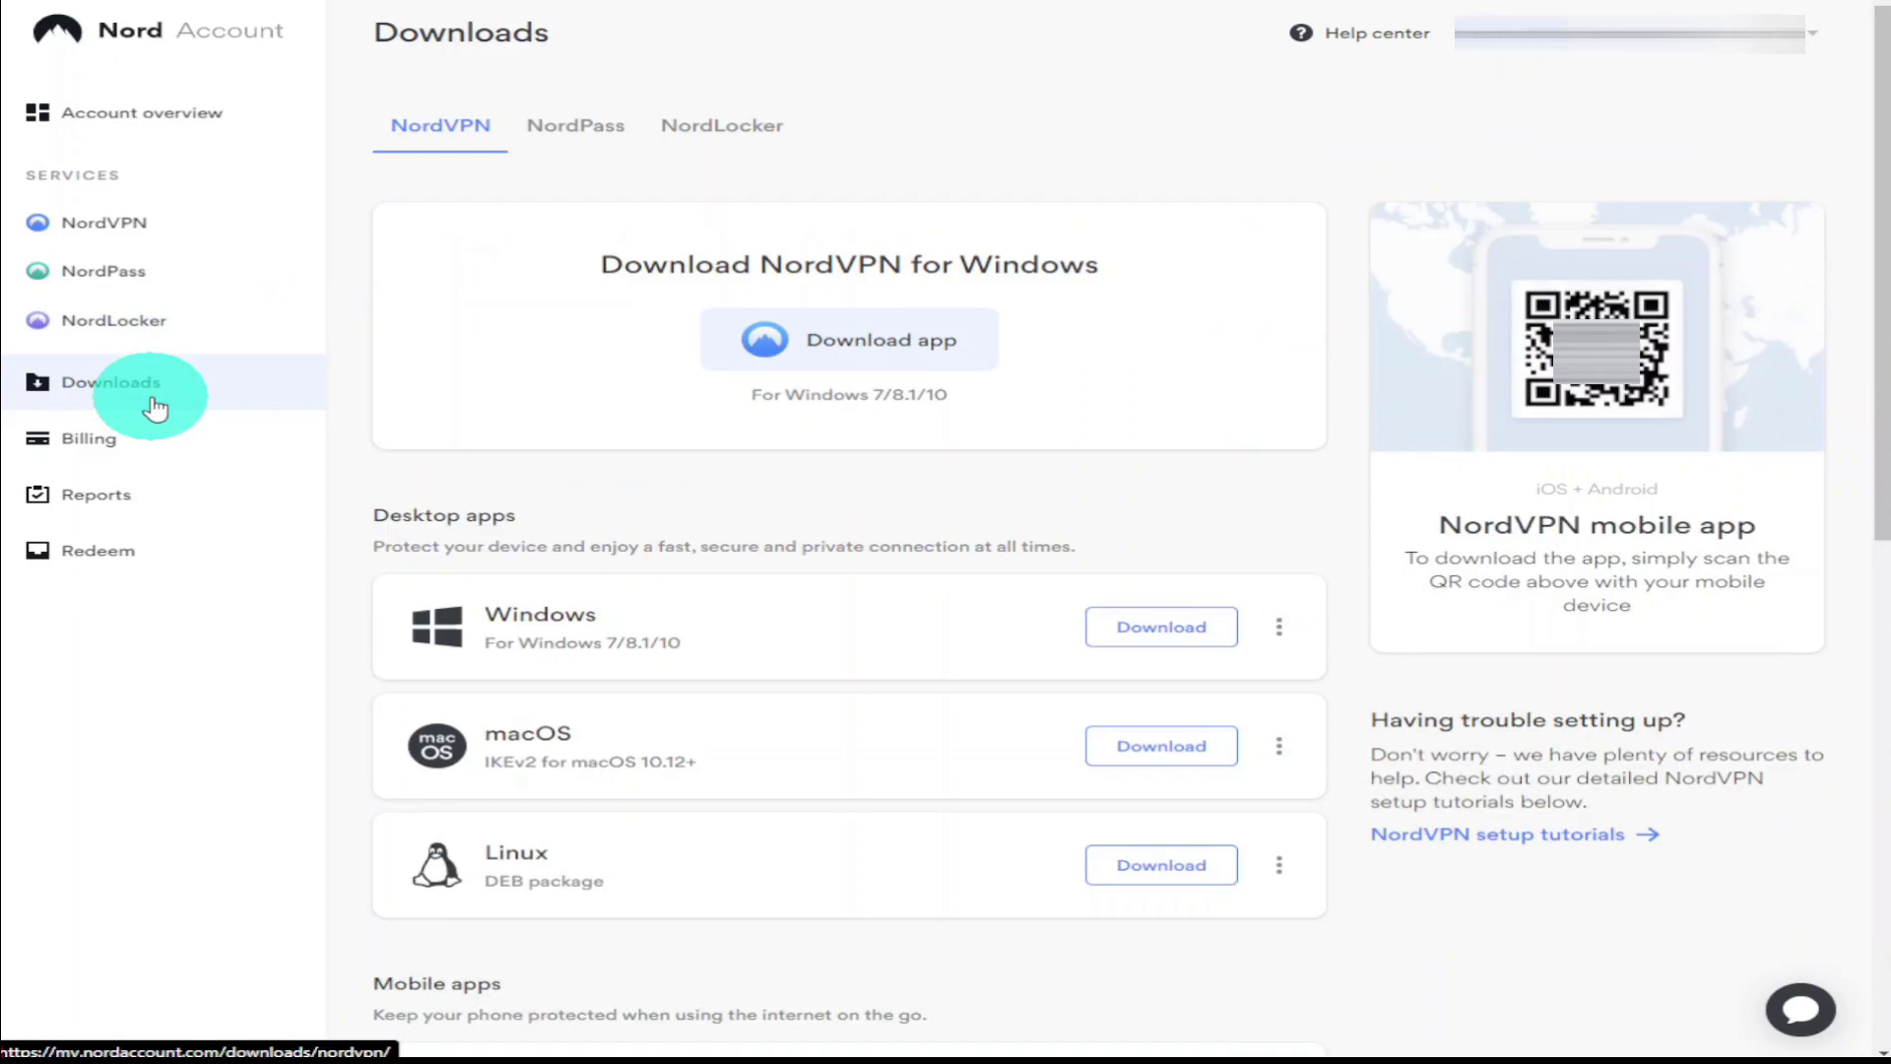
click(179, 510)
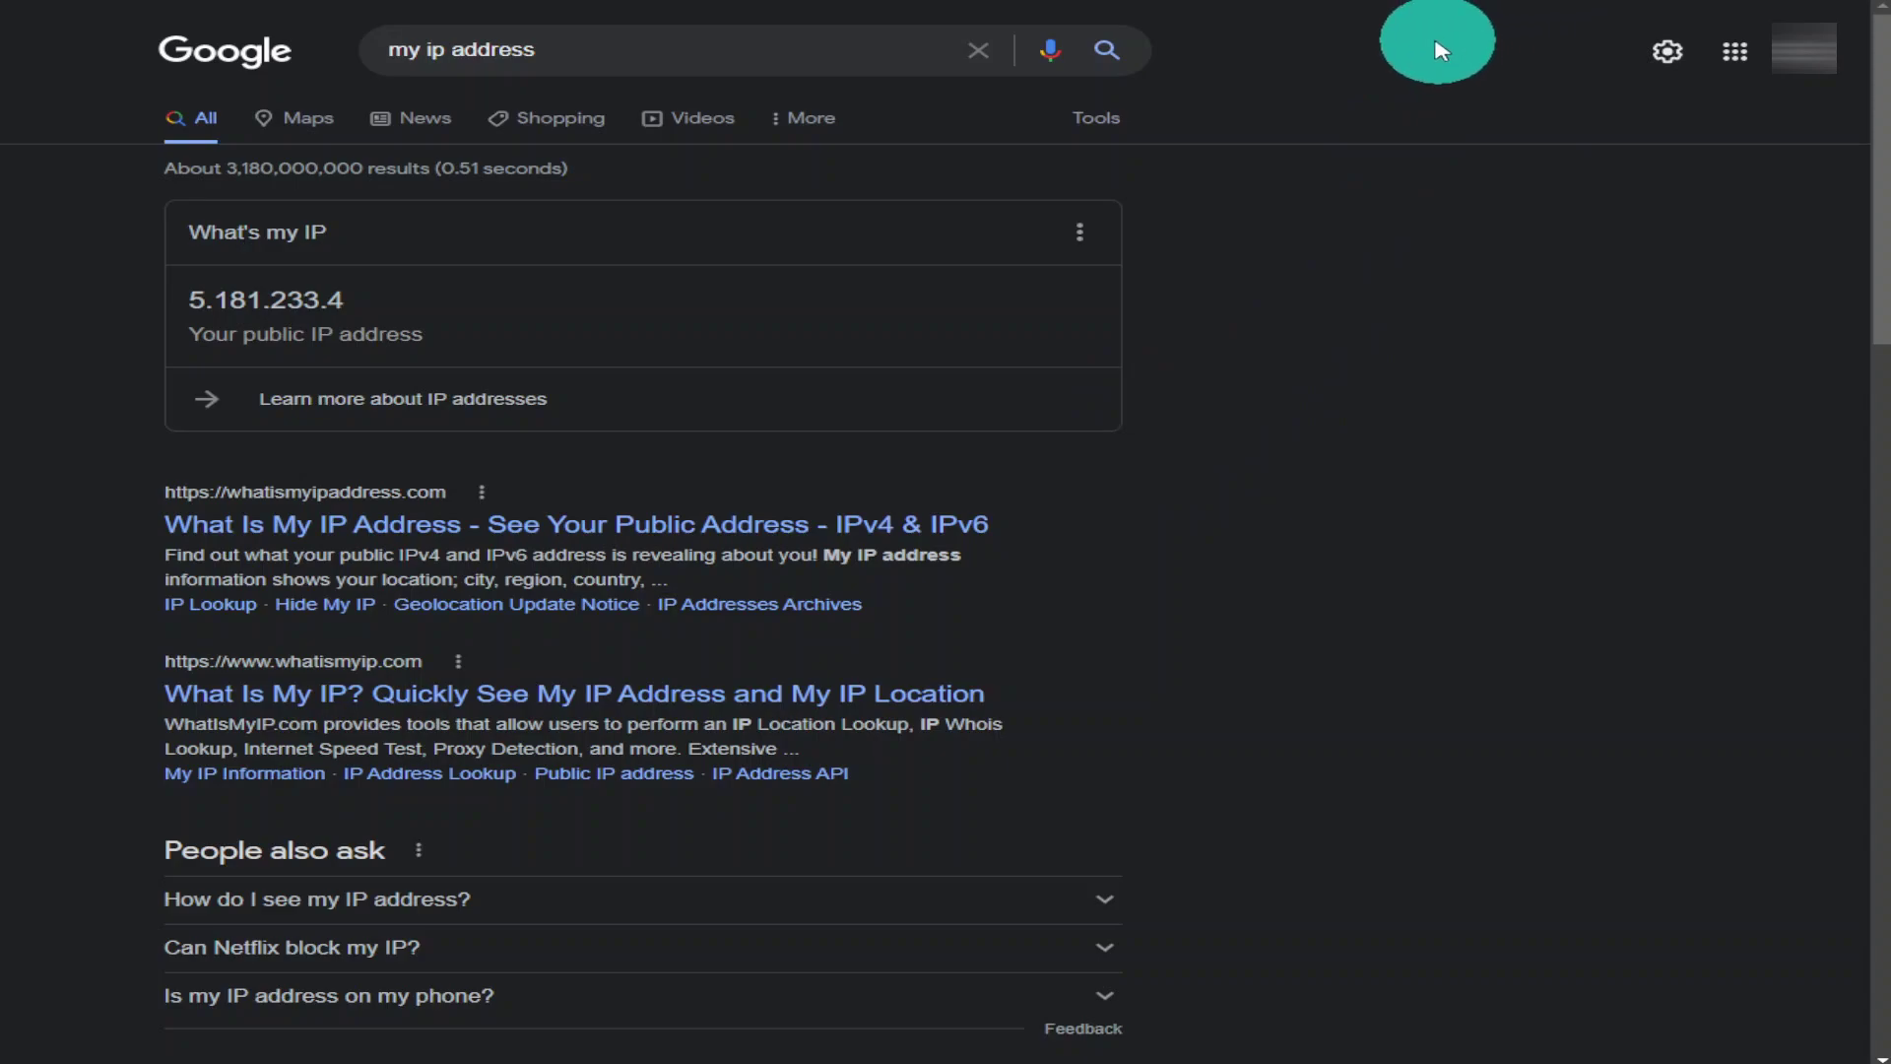
Step: Switch the NordVPN extension's connection from Canada #1192 to Germany #942 and close its panel
click(1763, 12)
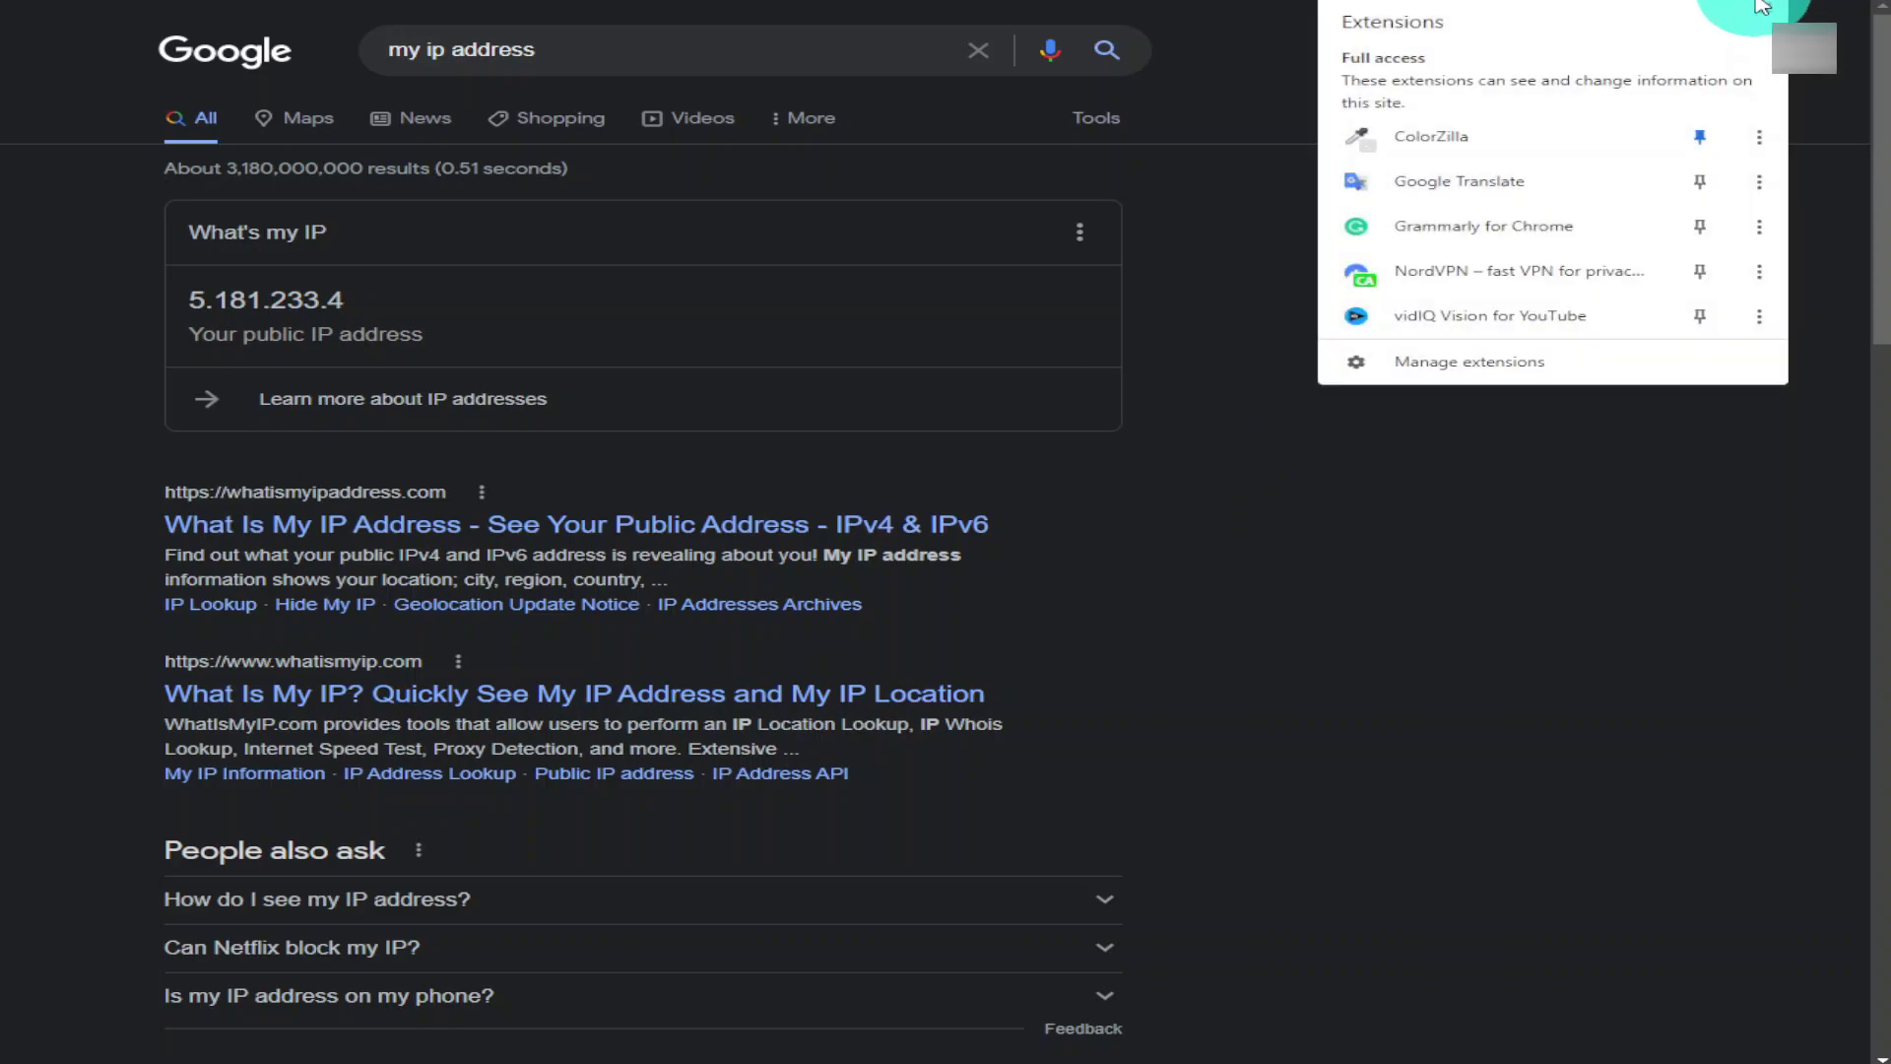
click(1552, 293)
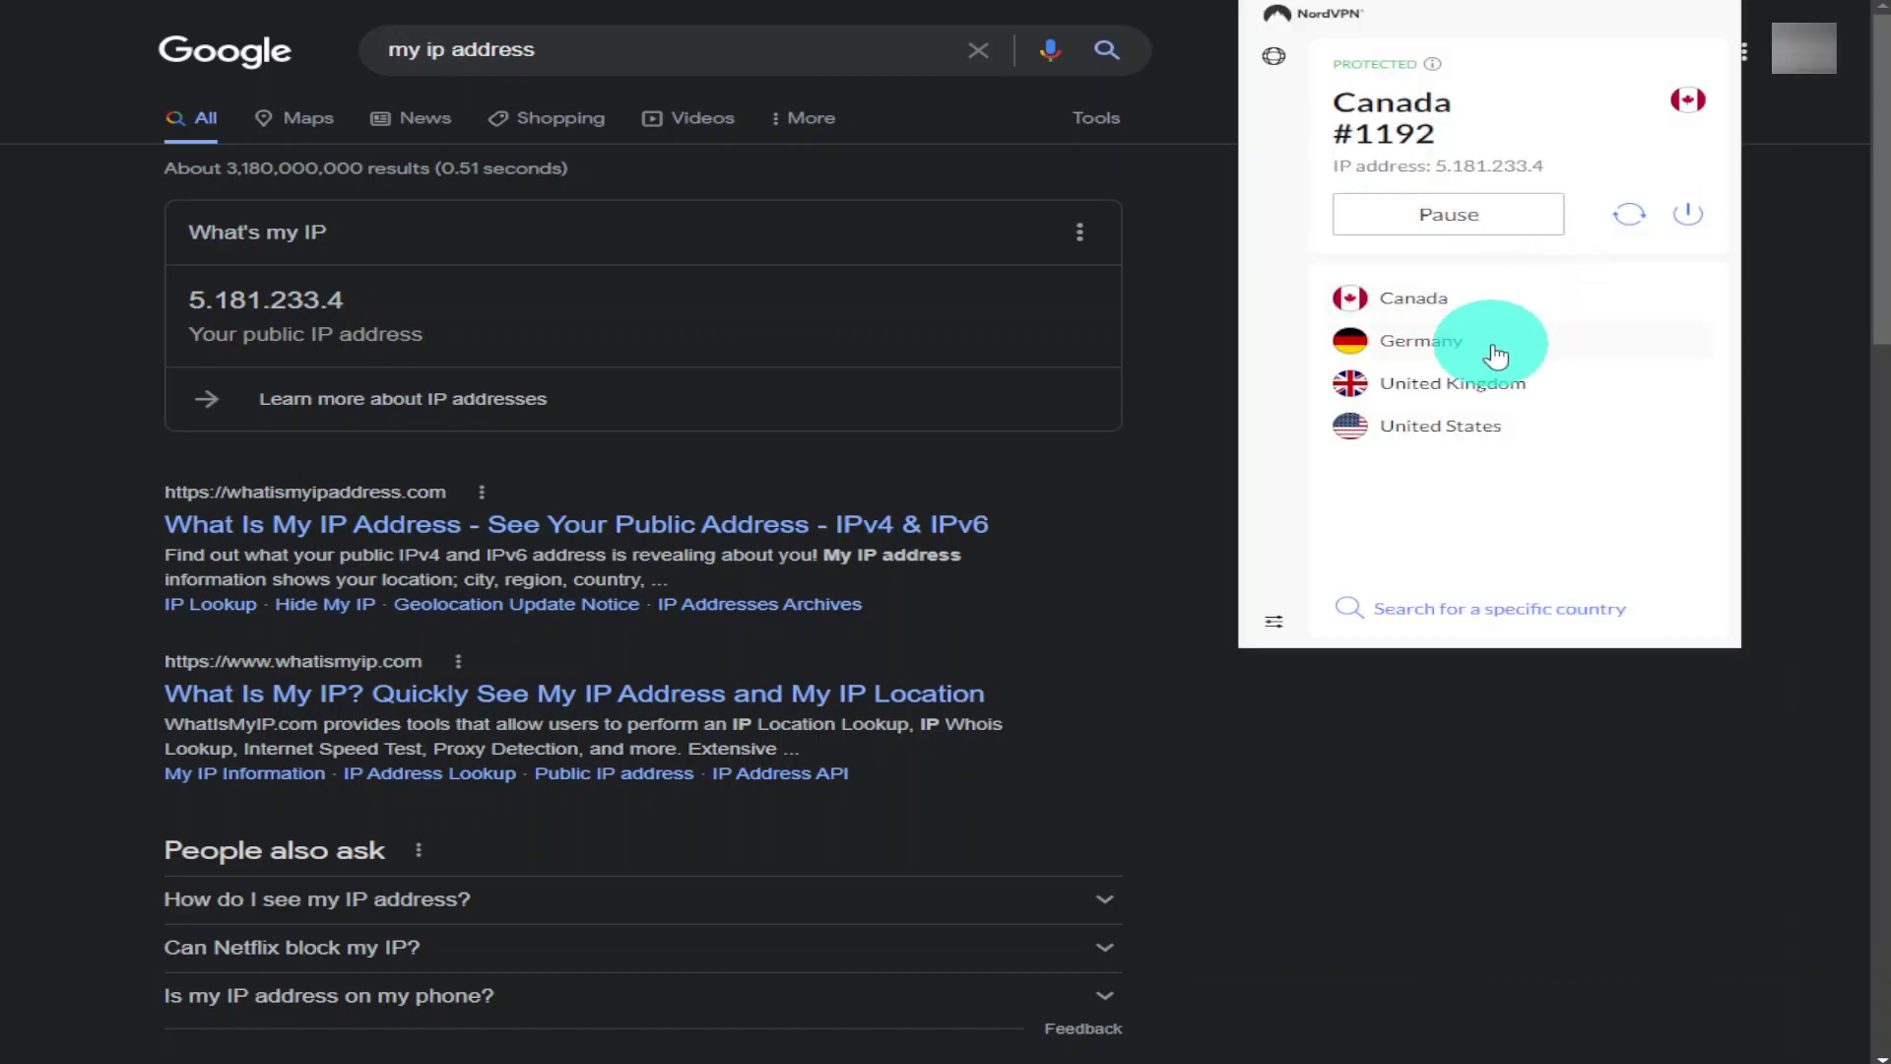
click(1496, 355)
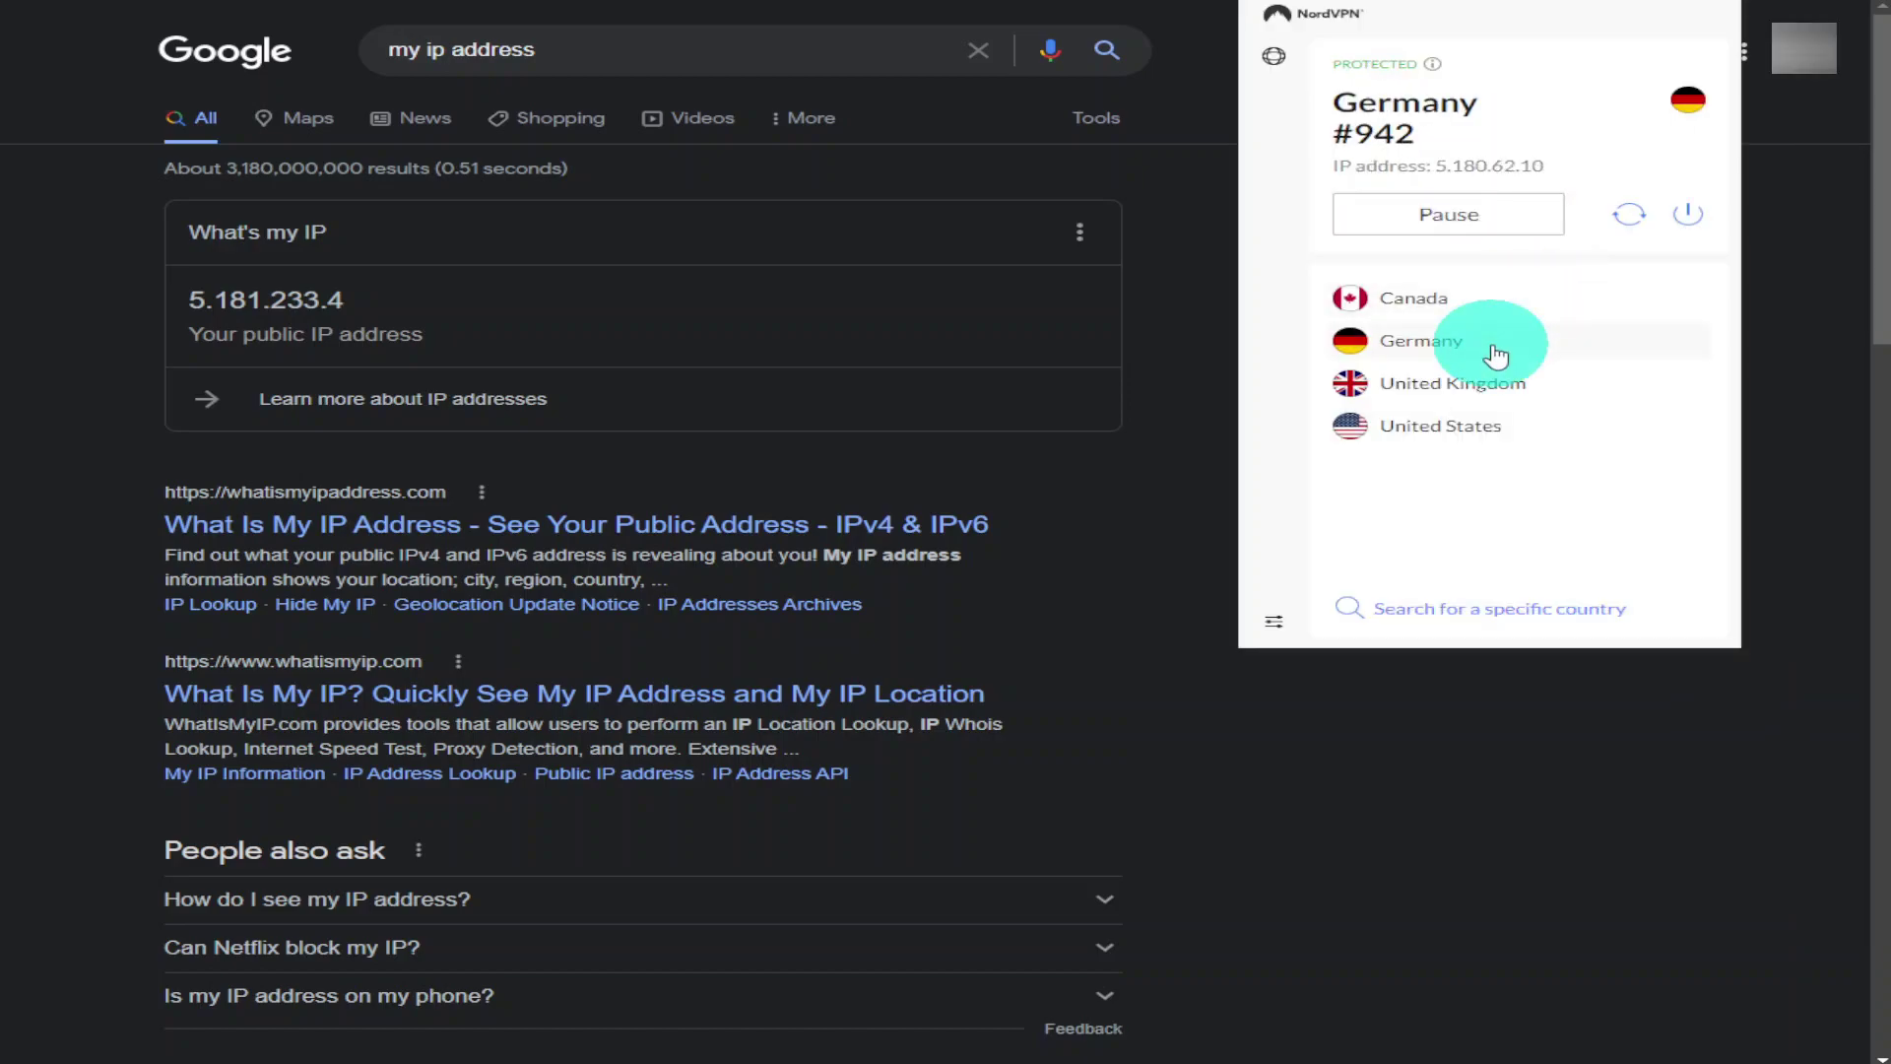
click(1202, 453)
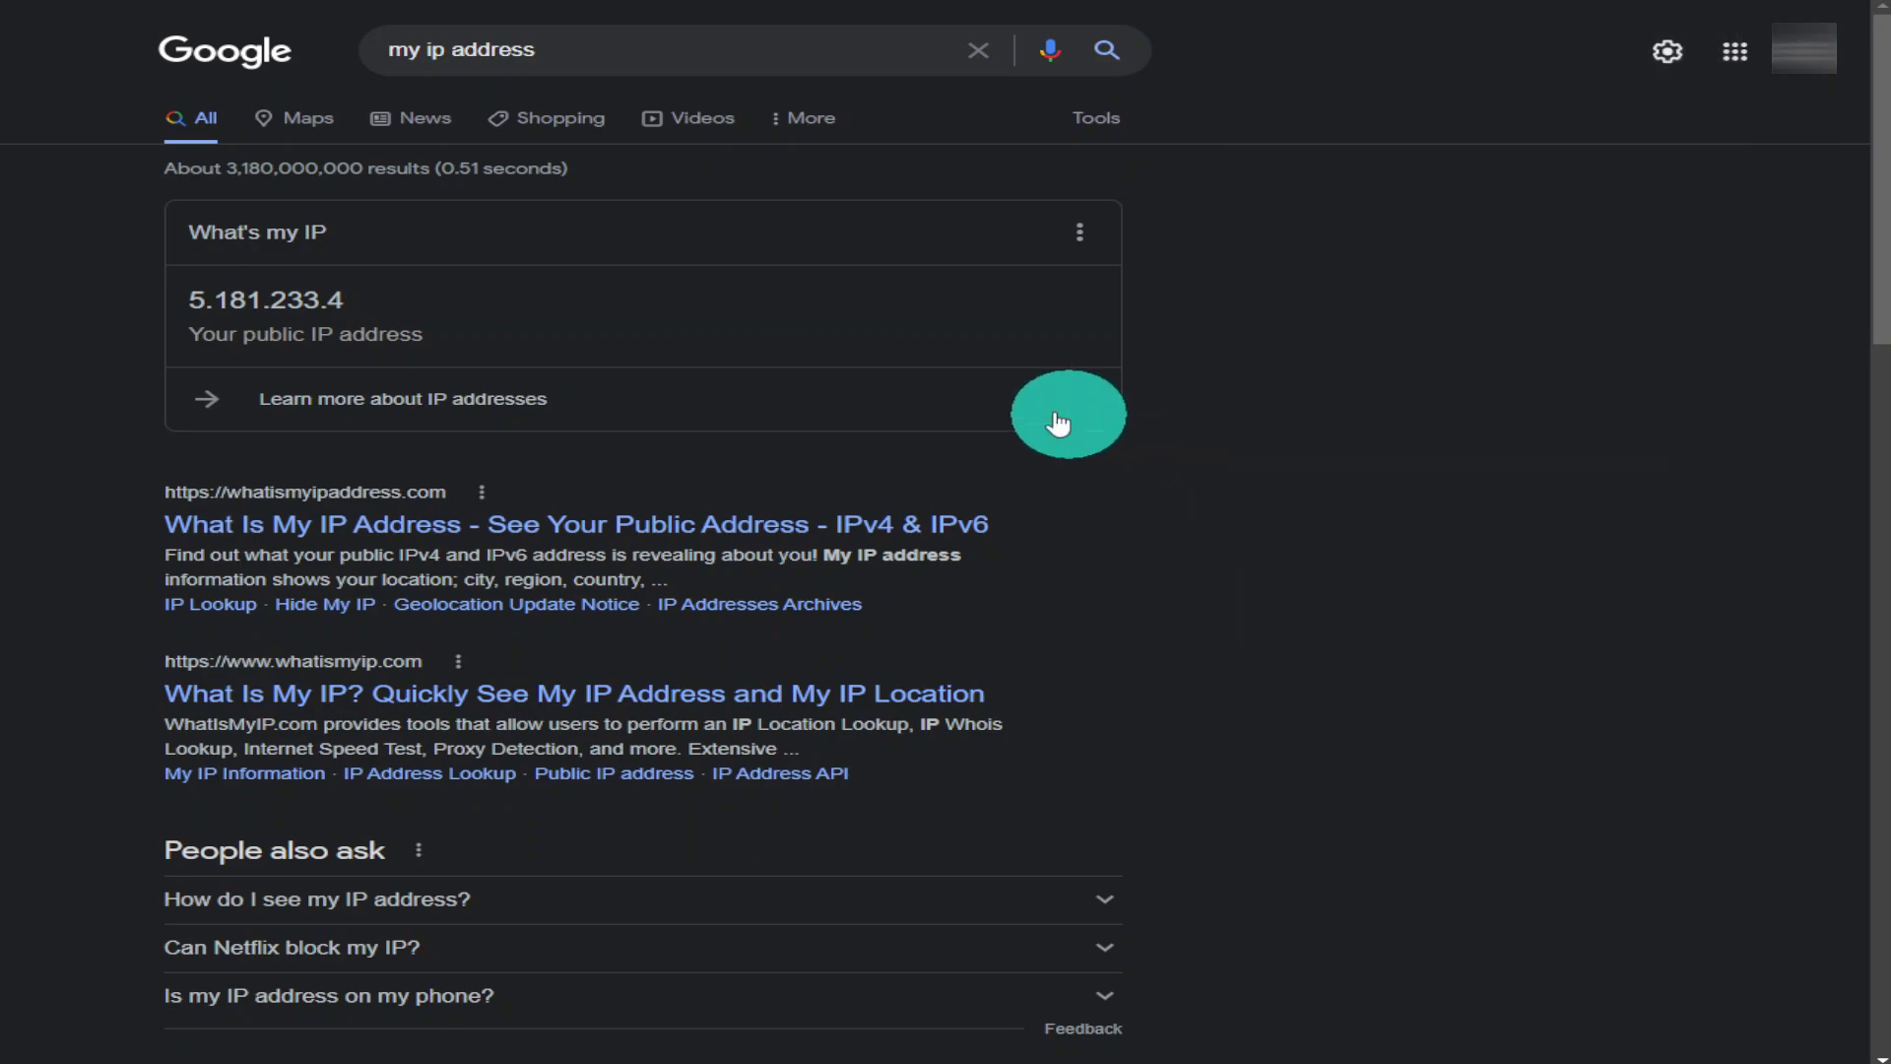
click(109, 0)
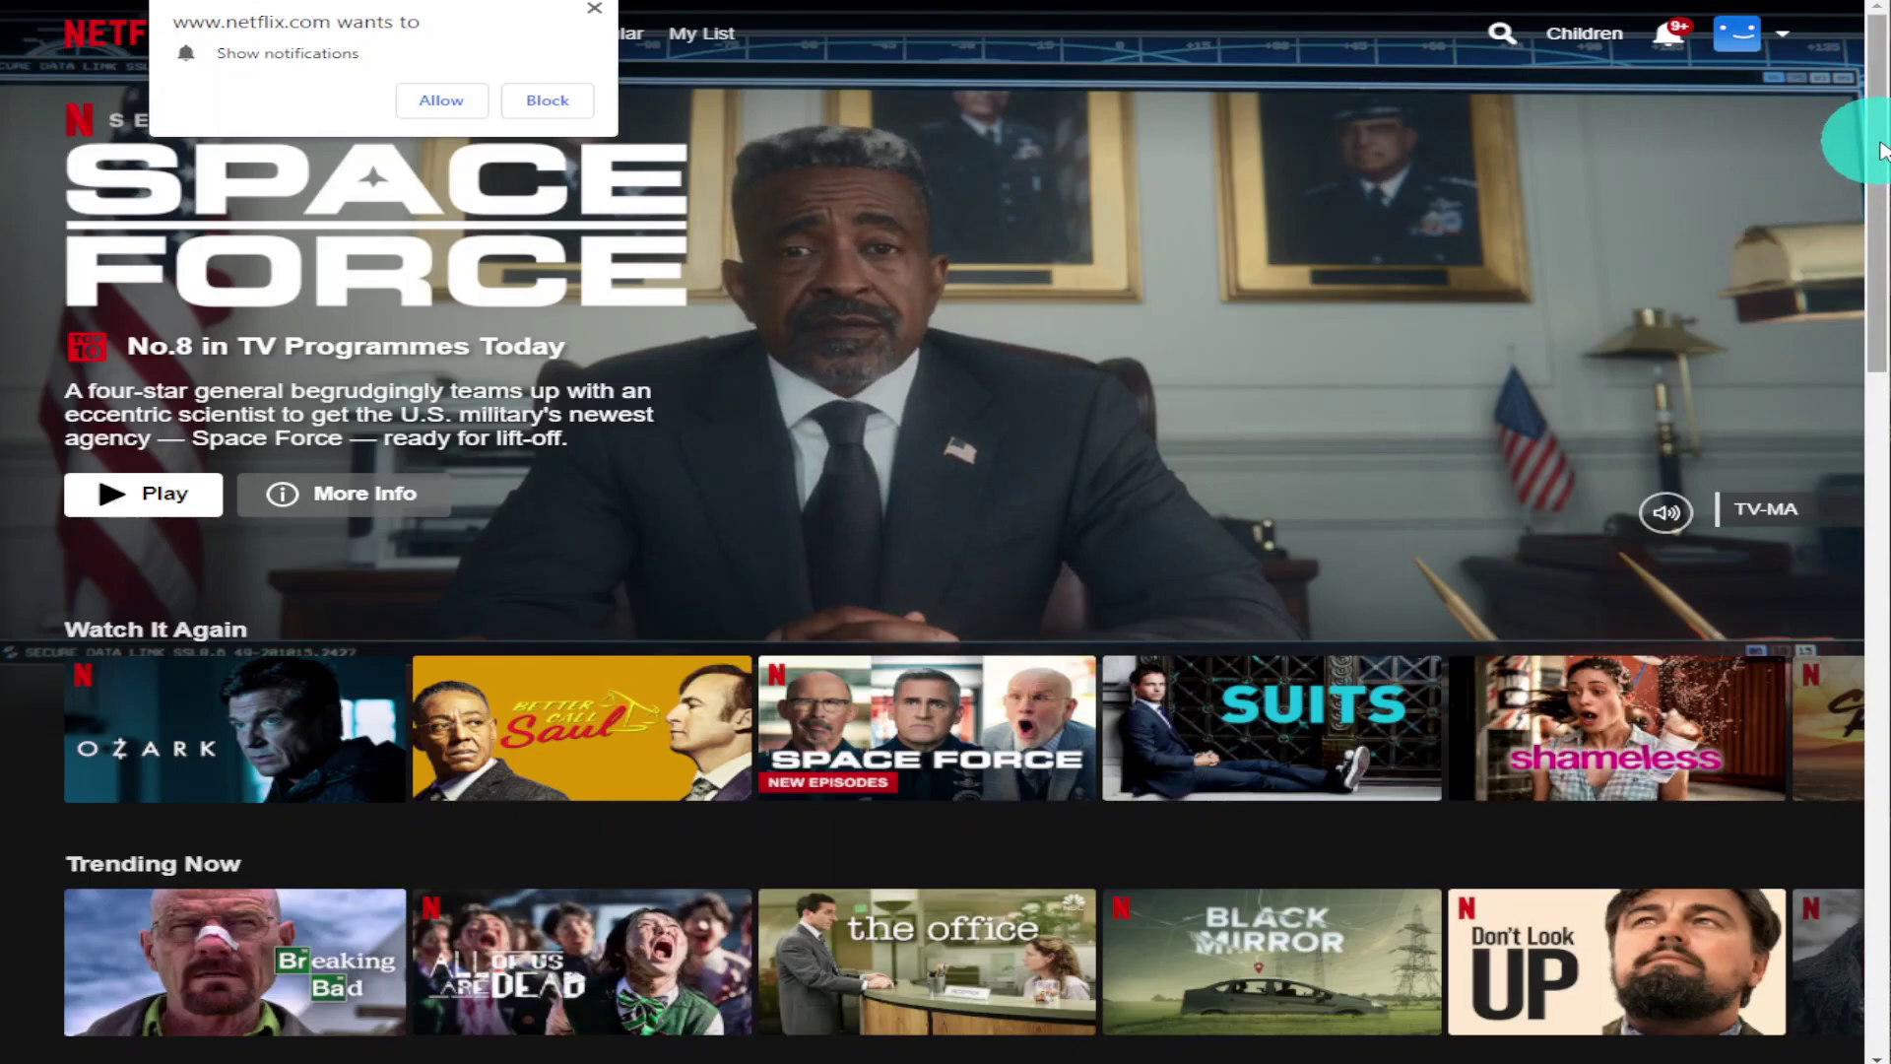
Step: Scroll down the Netflix home page to browse further
scroll(1852, 153, down, 1)
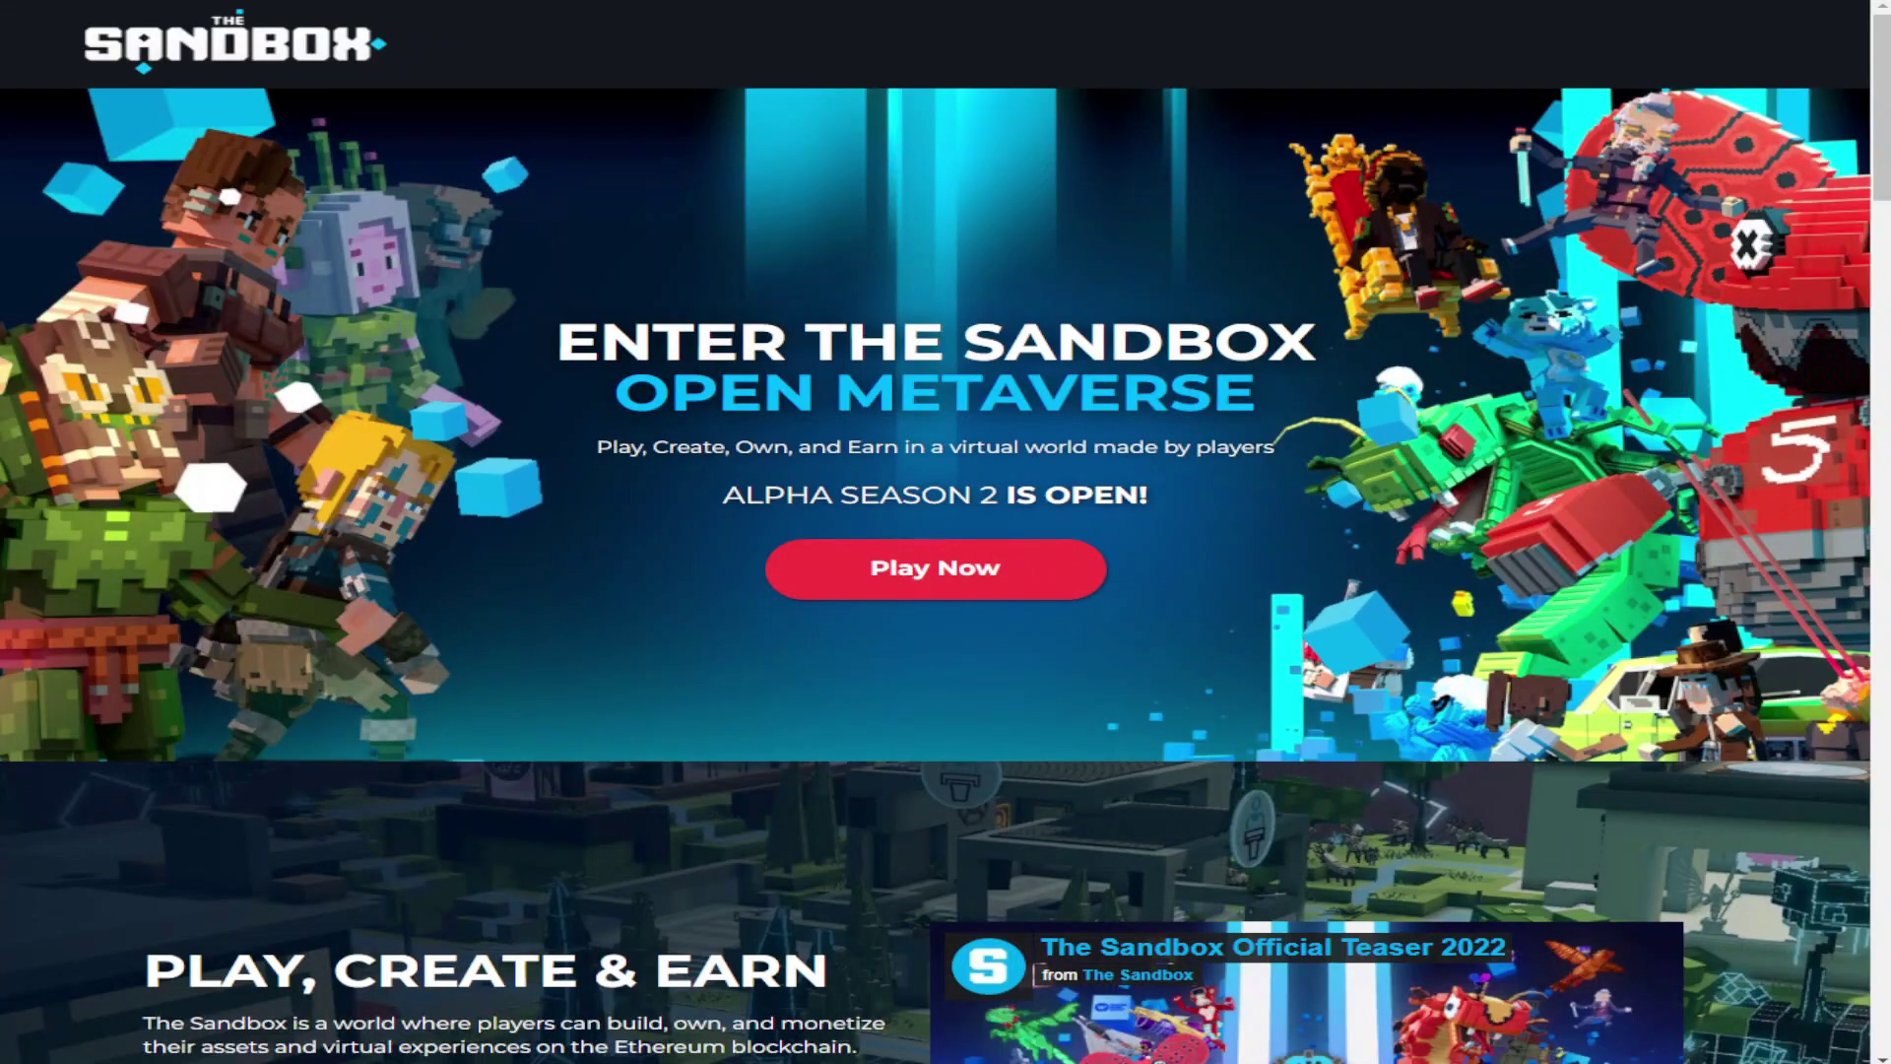